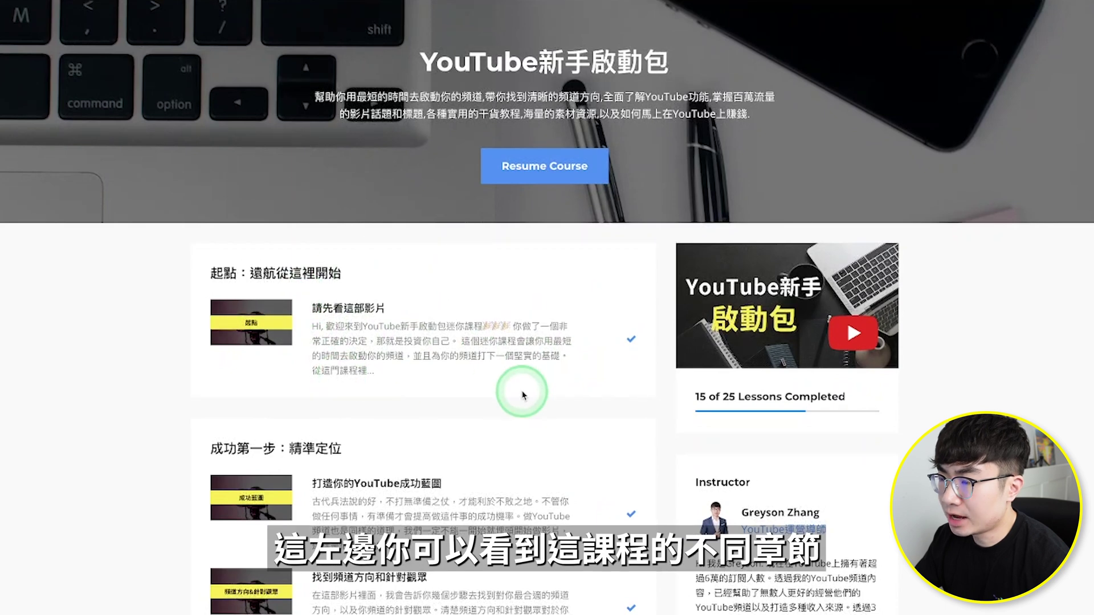
# Step: Look through the finished YouTube新手啟動包 course page, including its modules, a lesson page and the instructor information
pyautogui.scroll(-8, 522, 395)
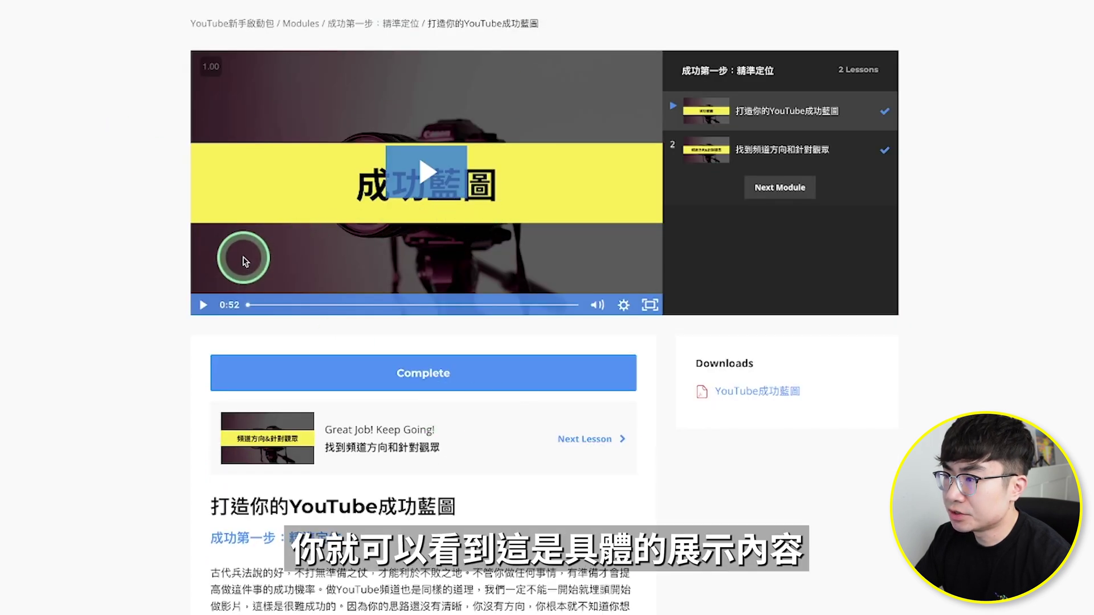
pyautogui.scroll(-5, 537, 244)
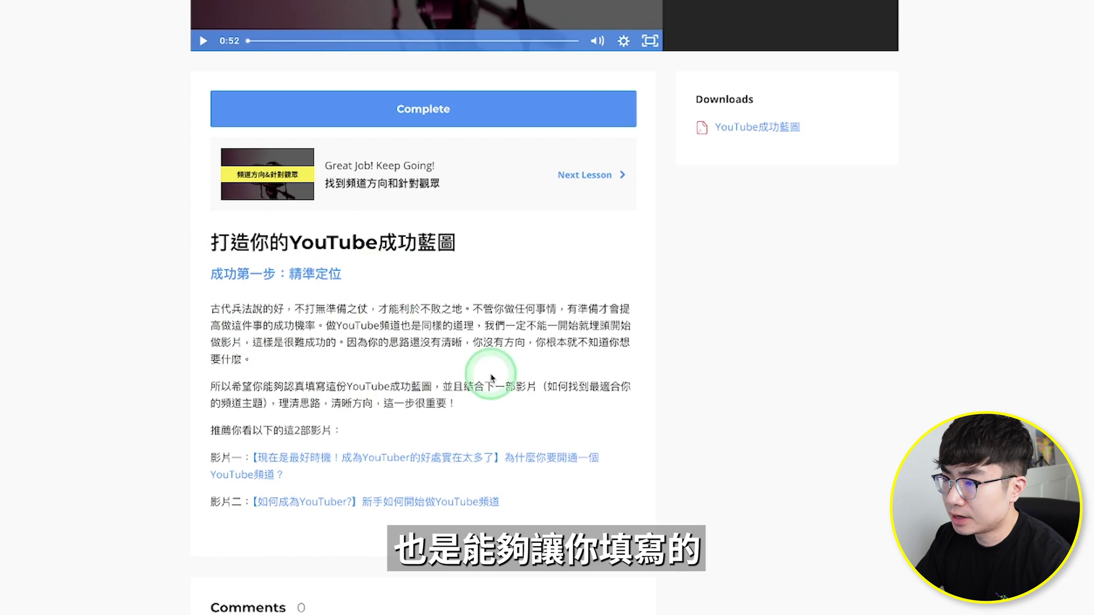
pyautogui.scroll(5, 713, 310)
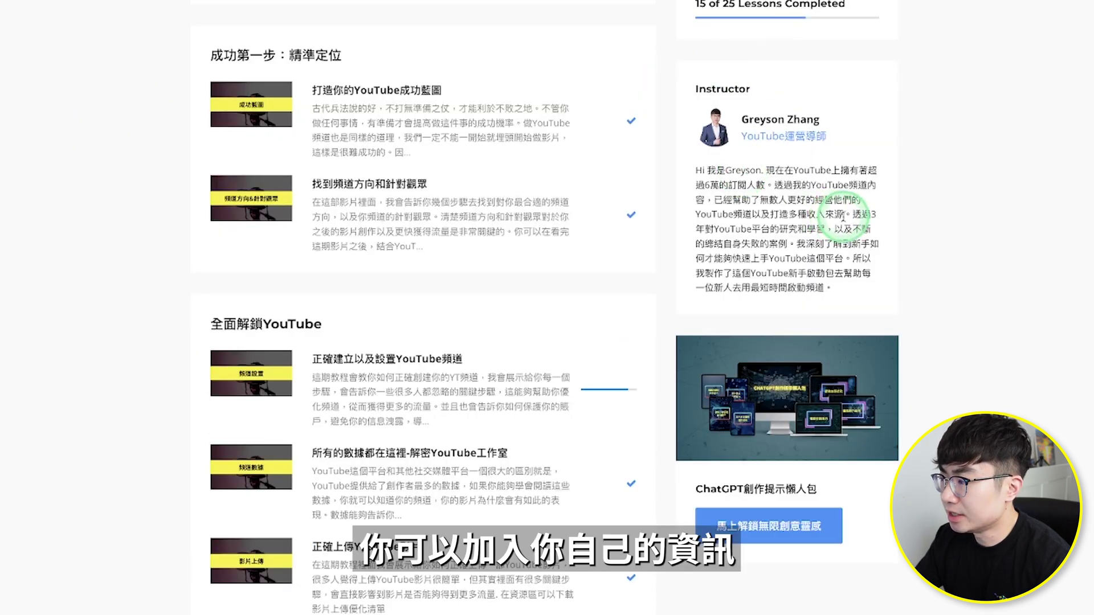
pyautogui.scroll(-2, 844, 215)
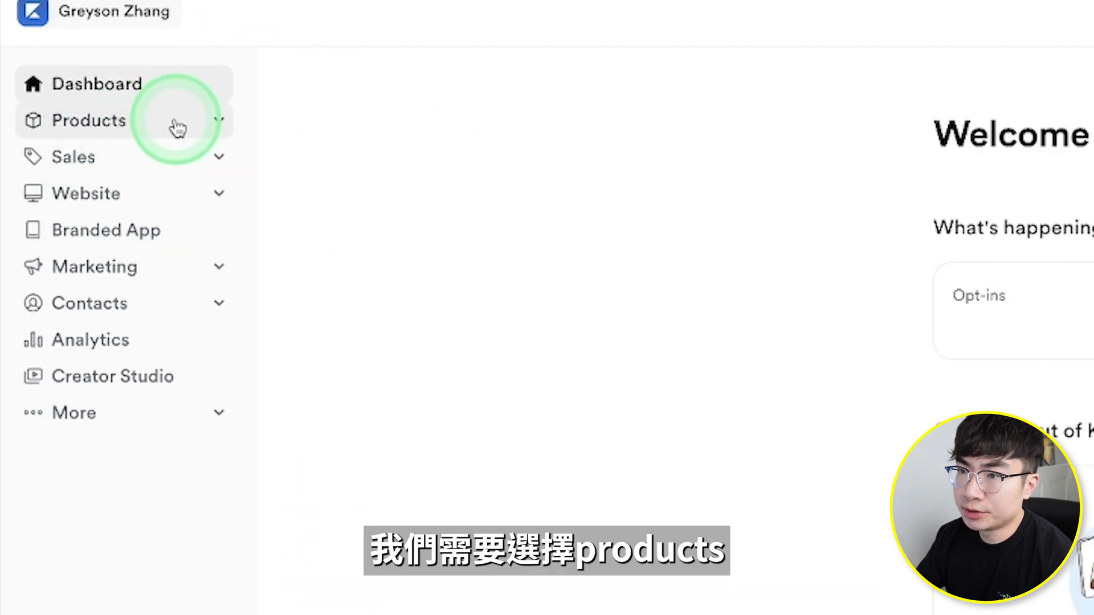
# Step: Open the course list among the products and start a new course titled "Canva從0到1新手速成課程"
pyautogui.click(173, 127)
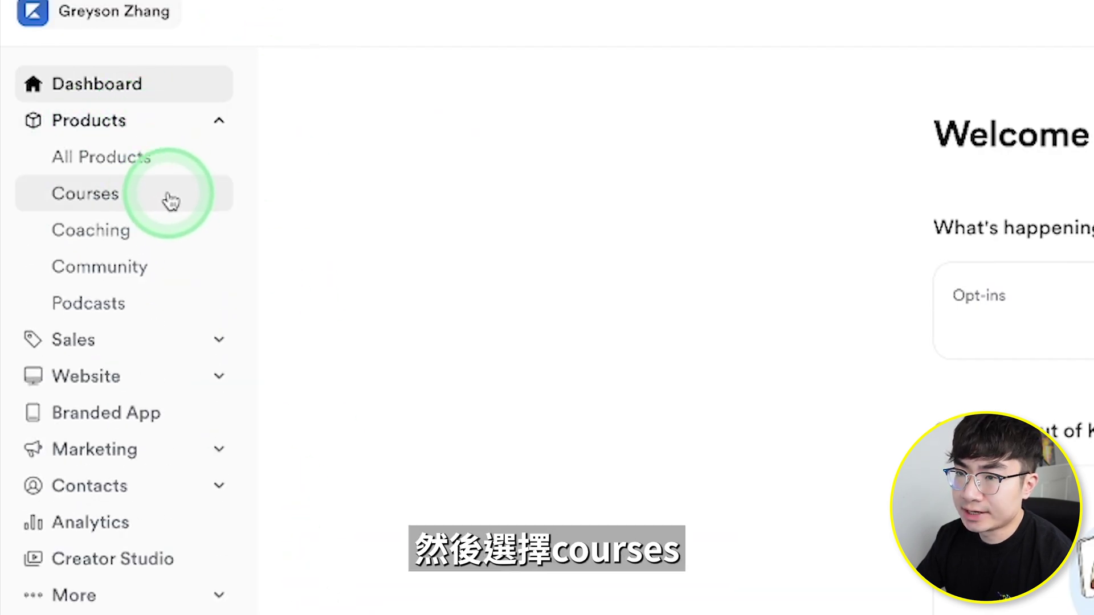
pyautogui.click(180, 200)
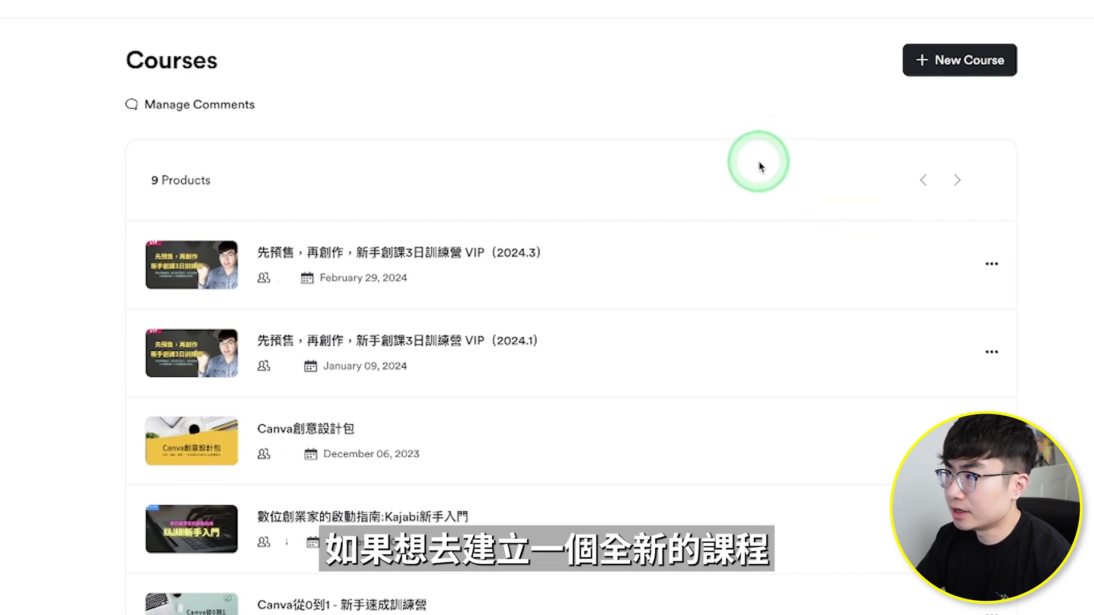
pyautogui.click(978, 65)
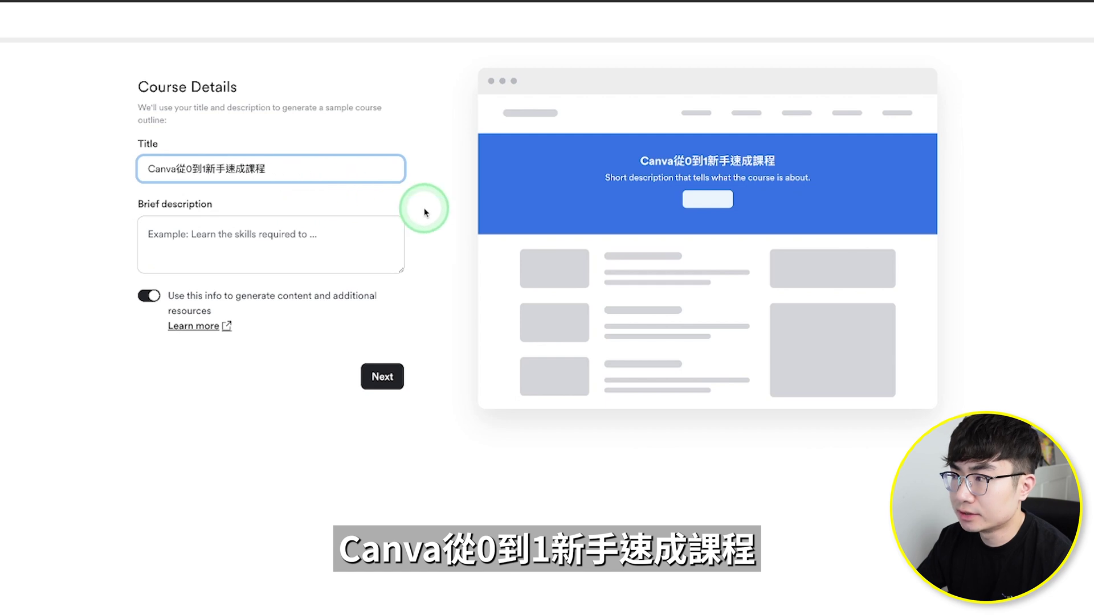
# Step: Enter the brief description "這門Canva課程可以讓你從零開始學習Canva的使用，包含平面設計，影片剪輯以及各種強大的Canva AI功能的使用" and proceed with content generation enabled
pyautogui.click(217, 230)
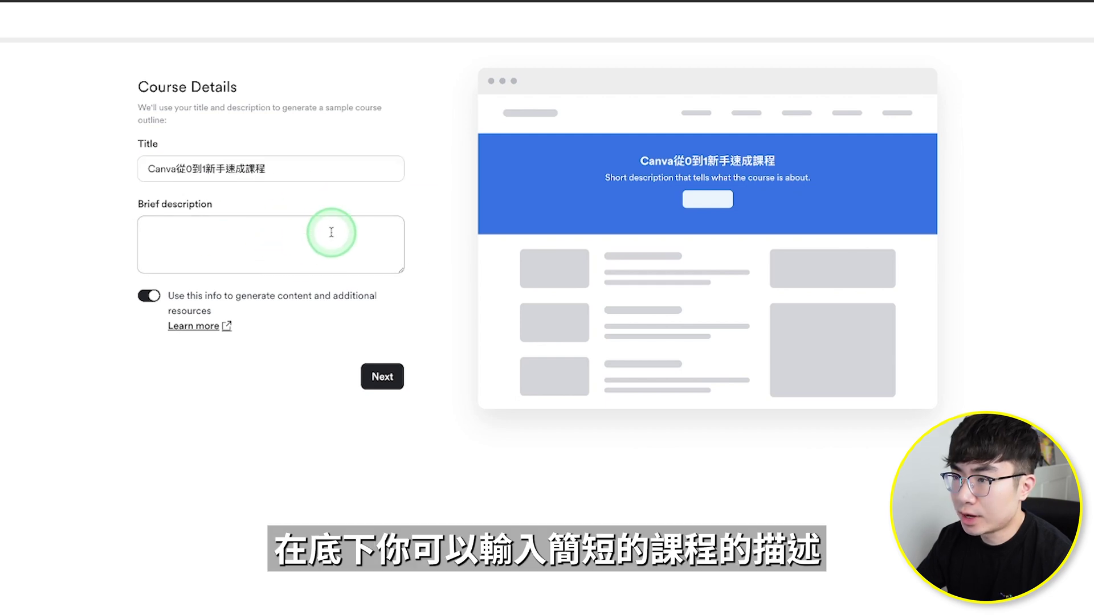
pyautogui.write('這門Canva課程可以讓你從零開始學習Canva的使用，包含平面設計，影片剪輯以及各種強大的Canva AI功能的使用')
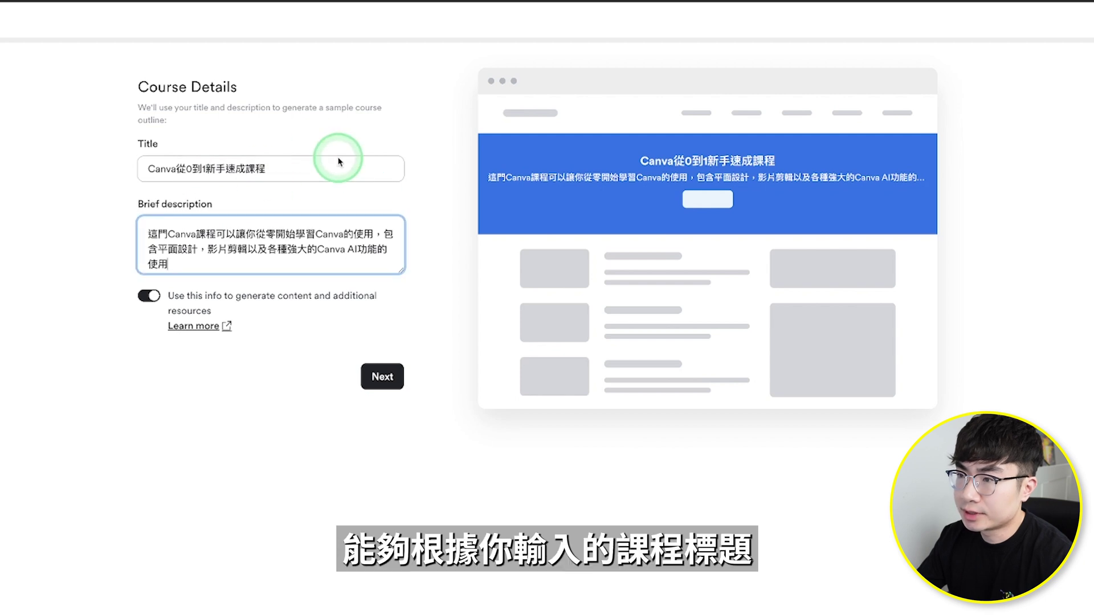
pyautogui.click(419, 266)
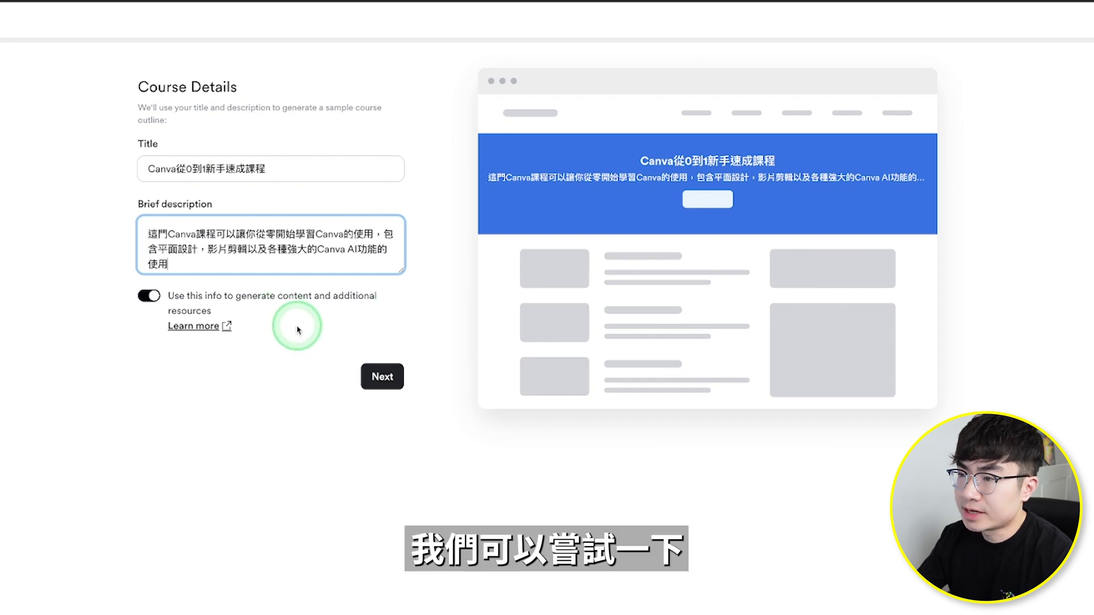
pyautogui.click(382, 377)
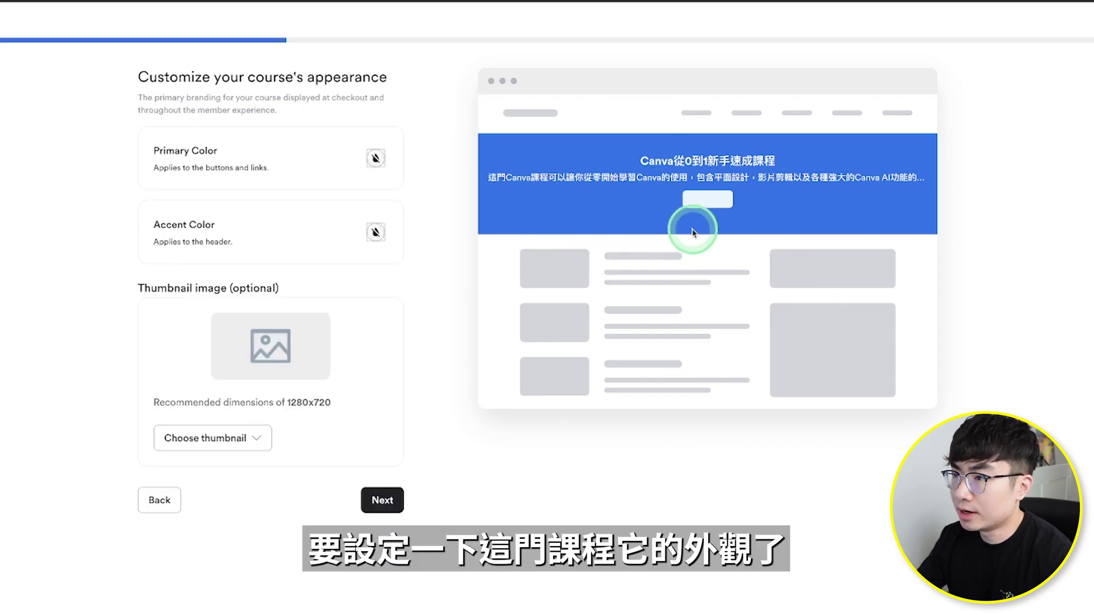
# Step: Set the course's primary color to purple and accent color to green, and continue without a thumbnail image
pyautogui.click(375, 159)
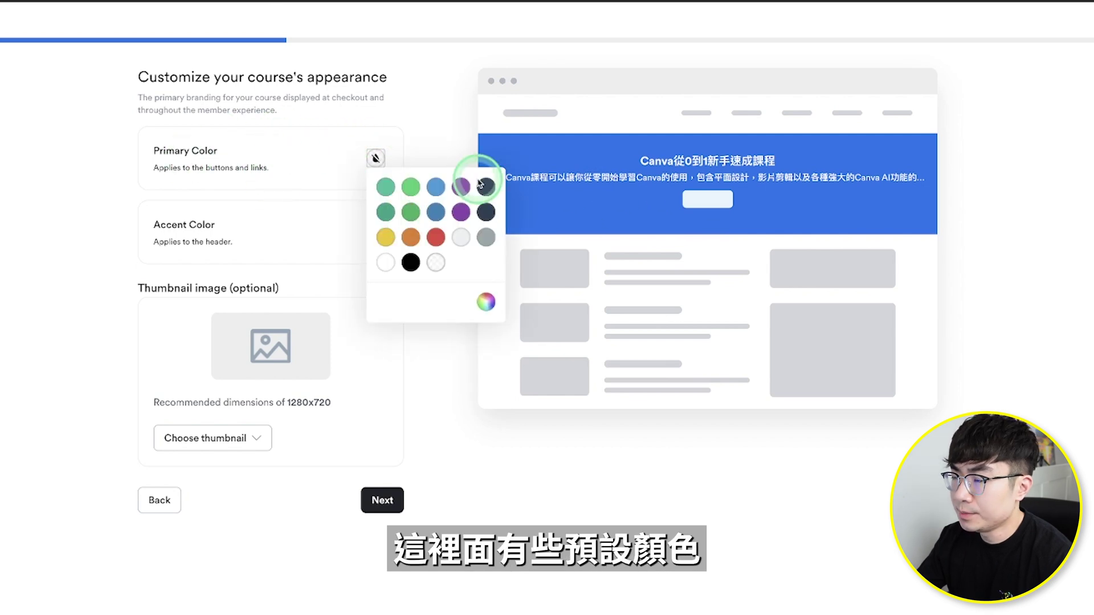
pyautogui.click(486, 304)
pyautogui.click(550, 288)
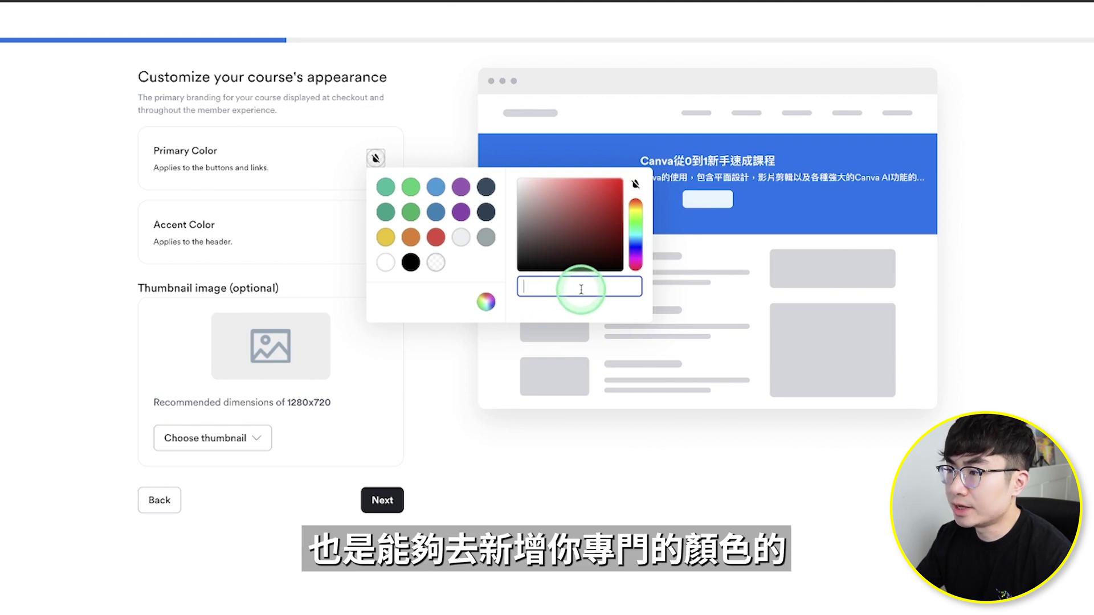
pyautogui.click(460, 187)
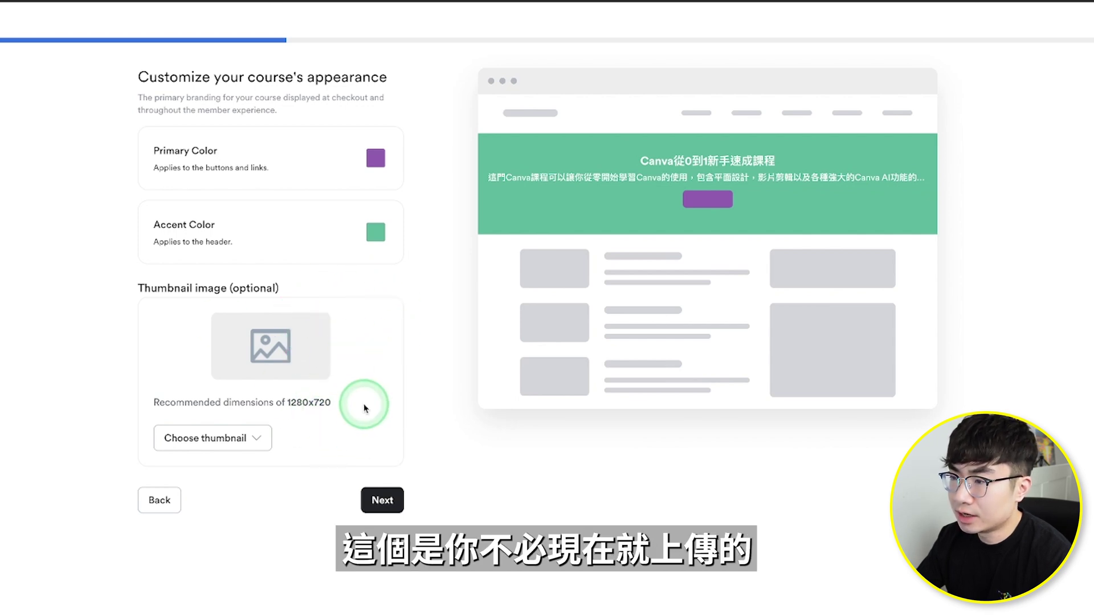
pyautogui.click(385, 503)
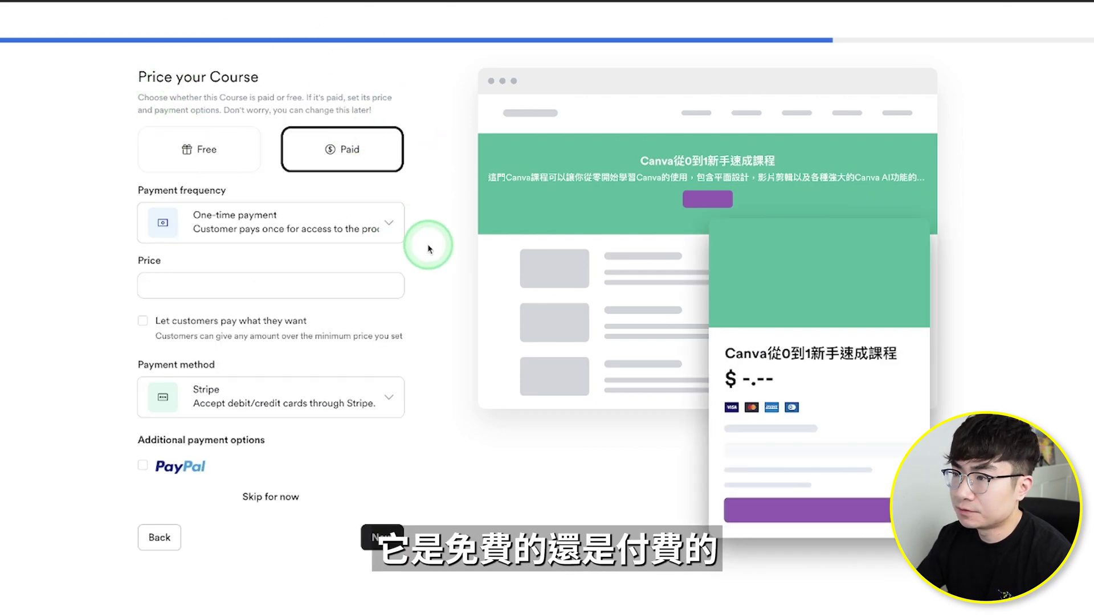
# Step: Make the course paid, with one-time payment as the payment frequency
pyautogui.click(237, 160)
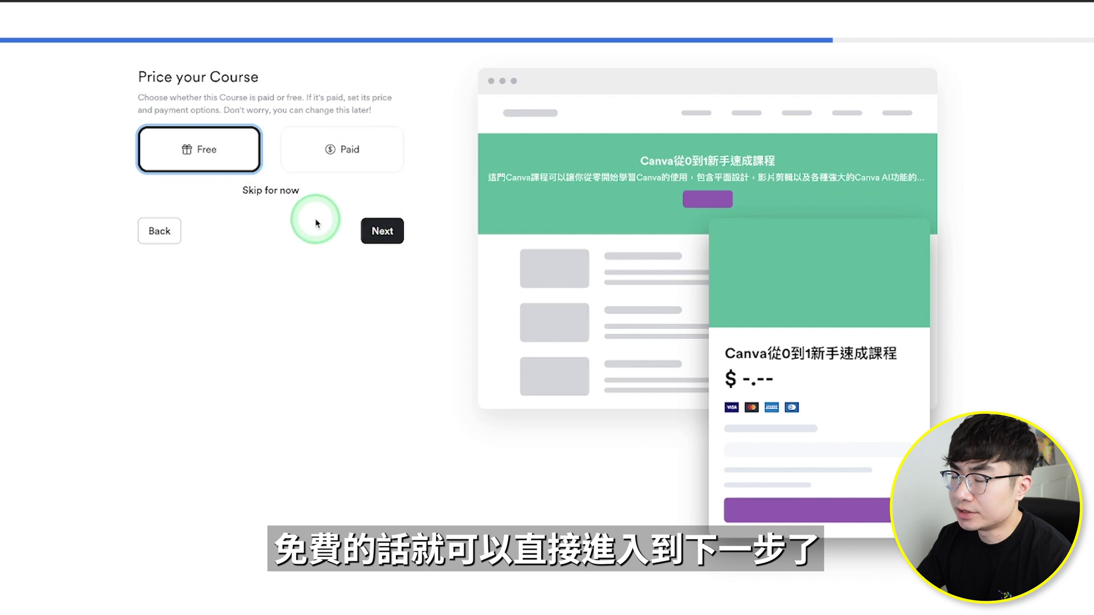
pyautogui.click(368, 159)
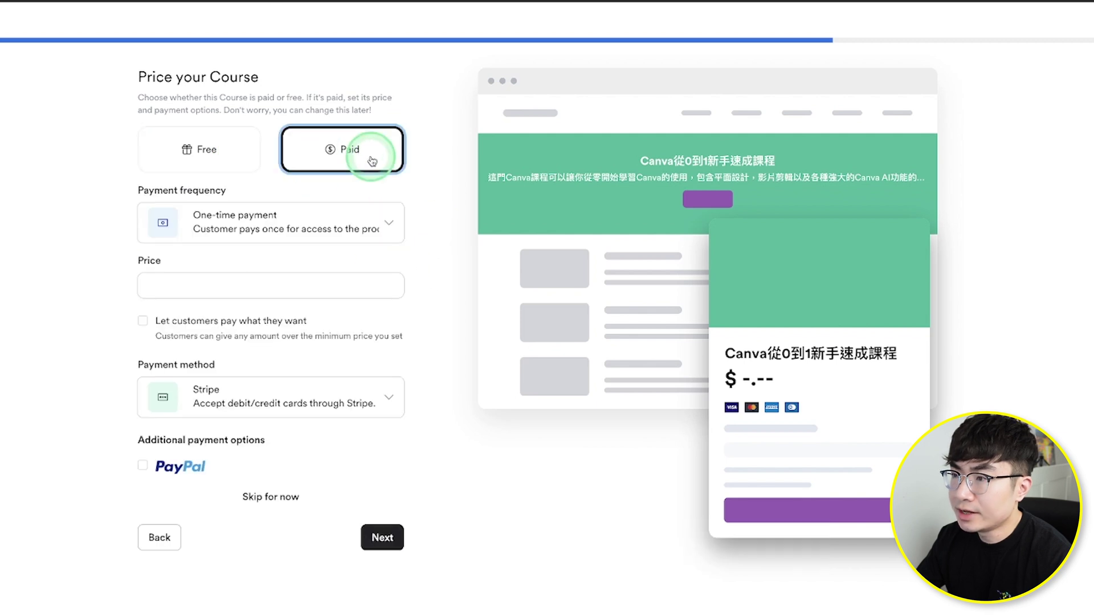
pyautogui.click(385, 226)
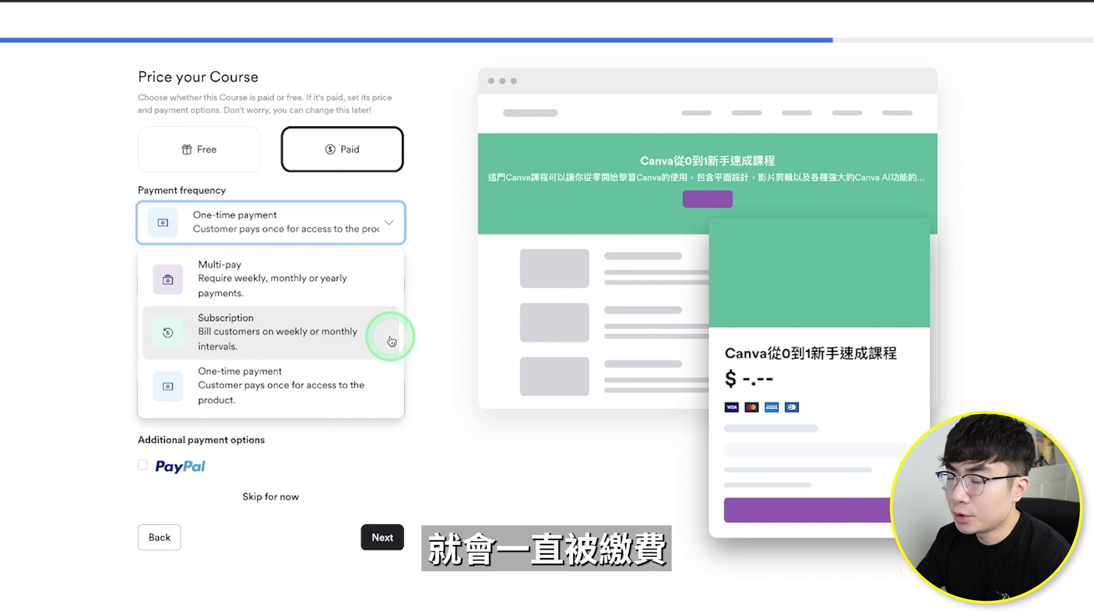
pyautogui.click(385, 403)
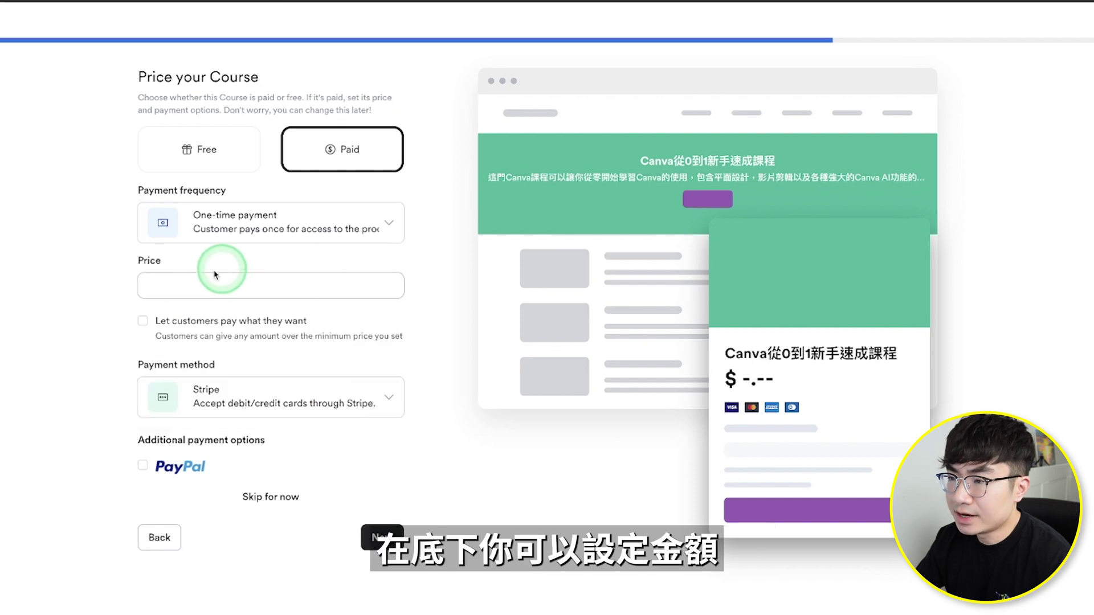
# Step: Set the course price to $297, keep Stripe as the payment method, enable PayPal as well, and proceed with creating the course
pyautogui.click(262, 287)
pyautogui.write('$297')
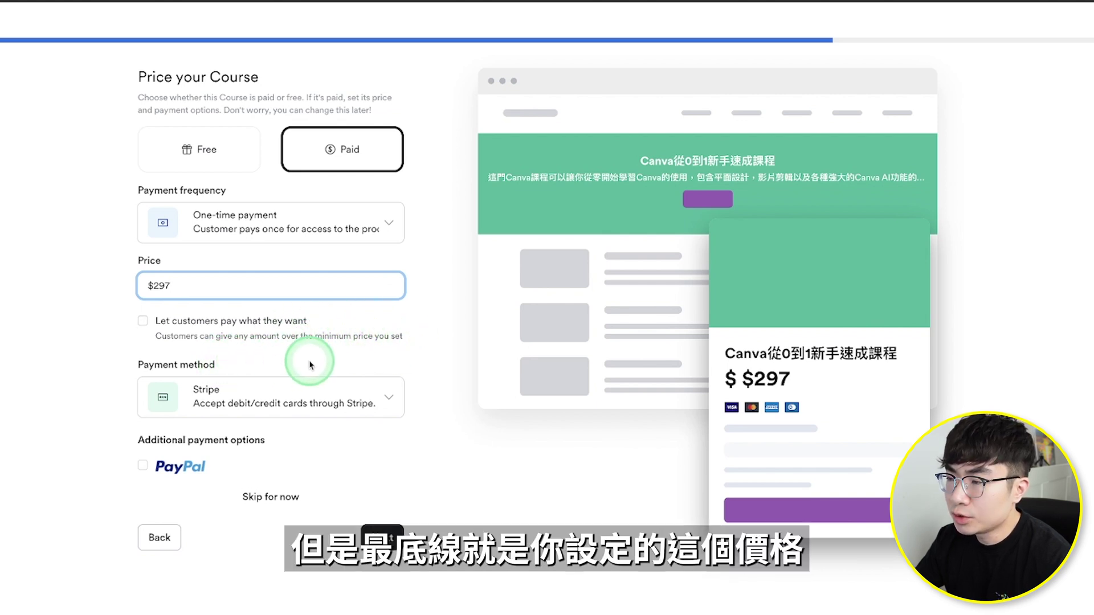
pyautogui.click(264, 276)
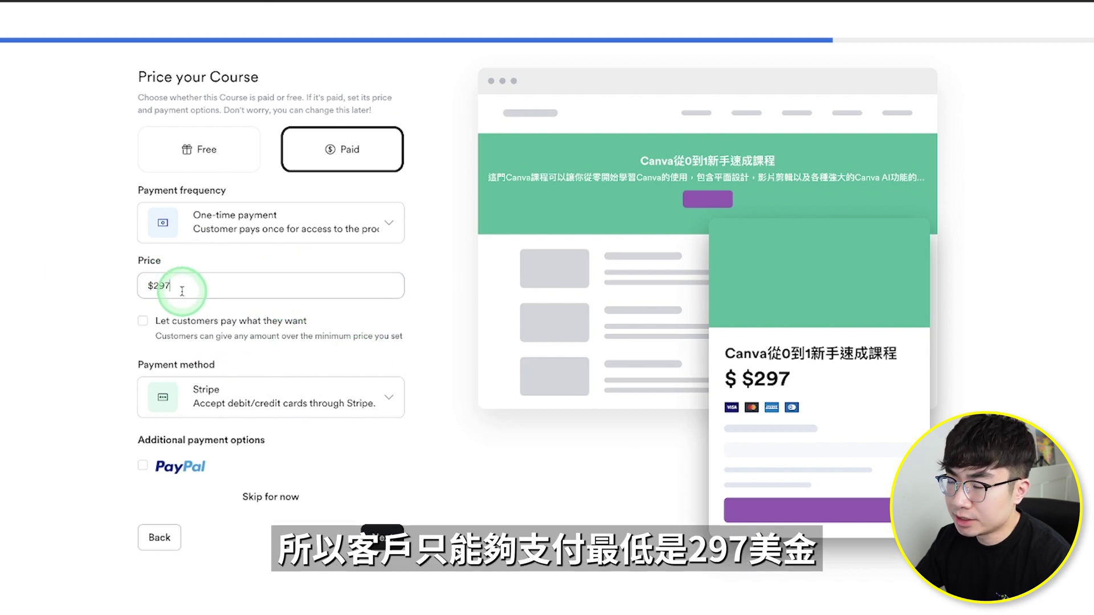
pyautogui.click(283, 283)
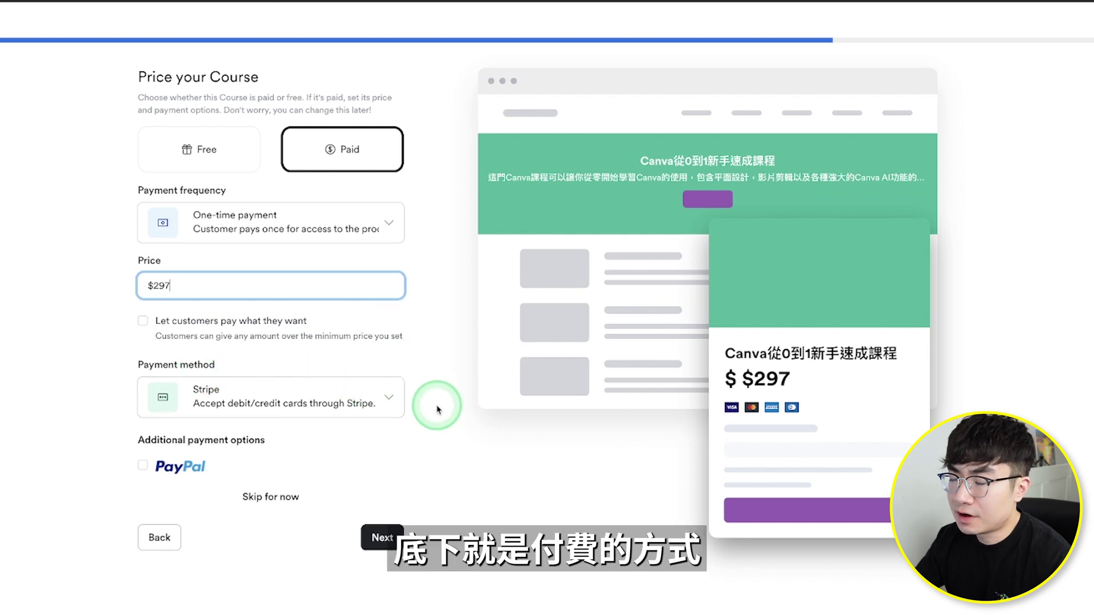
pyautogui.click(387, 402)
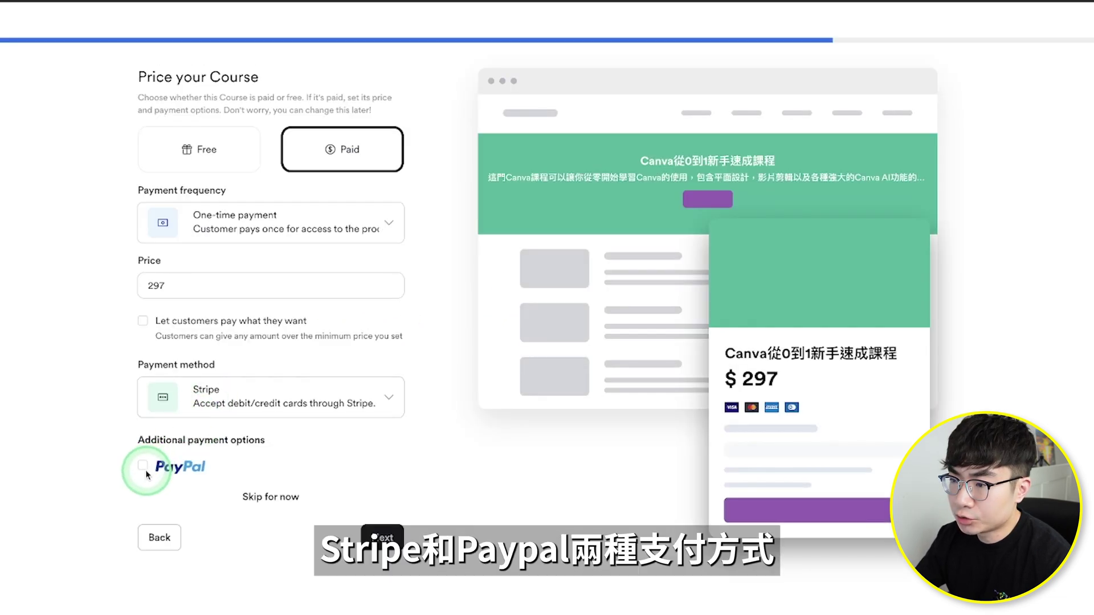
pyautogui.click(144, 468)
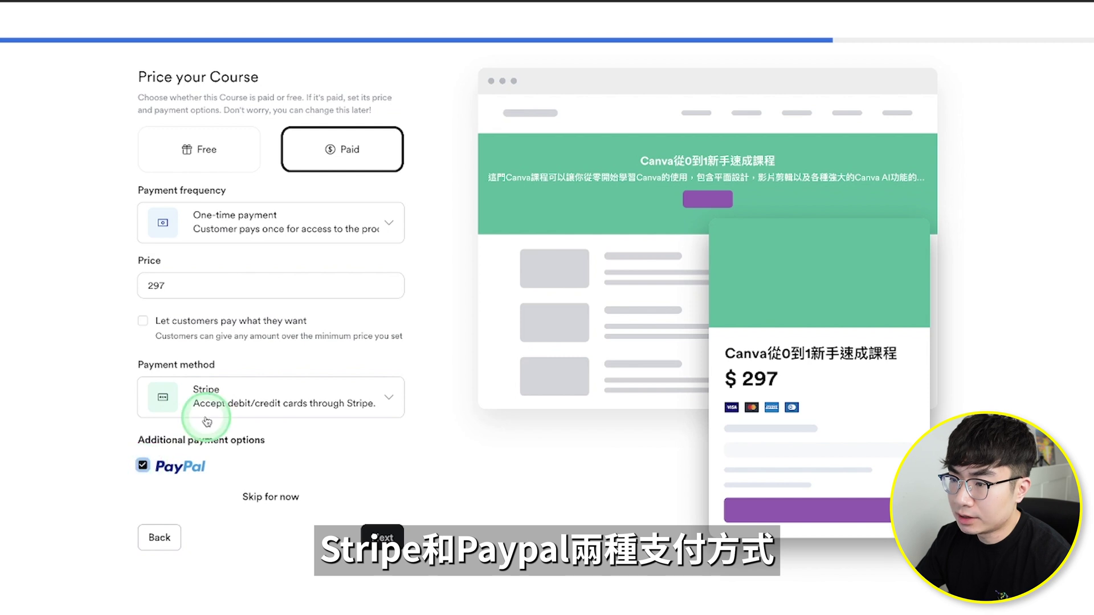
pyautogui.click(383, 537)
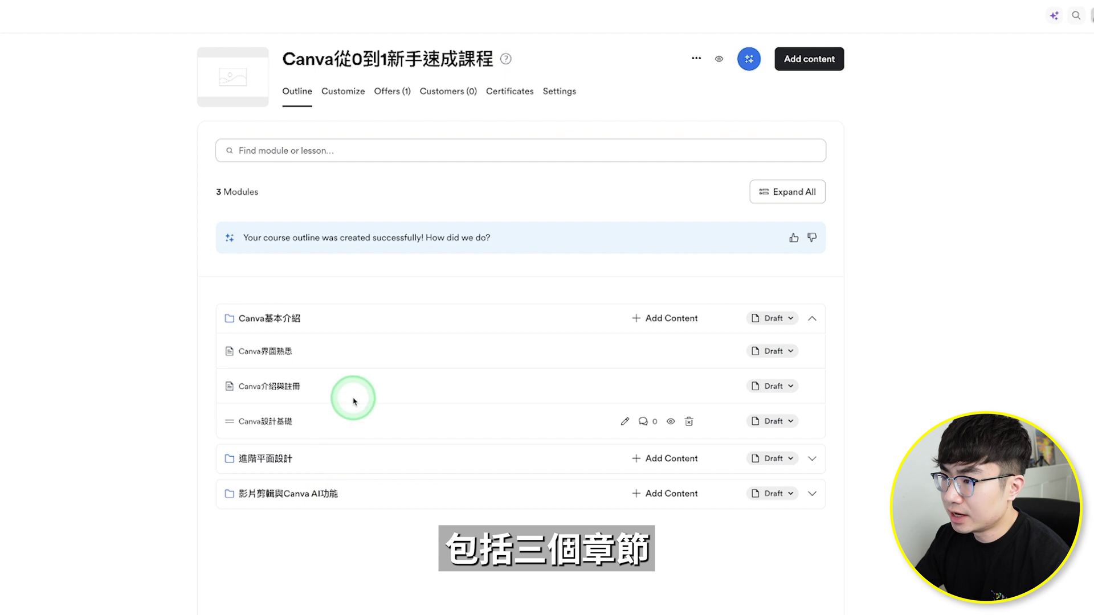
# Step: Examine the generated outline and the editable details of the Canva基本介紹 module, closing them without saving
pyautogui.click(812, 459)
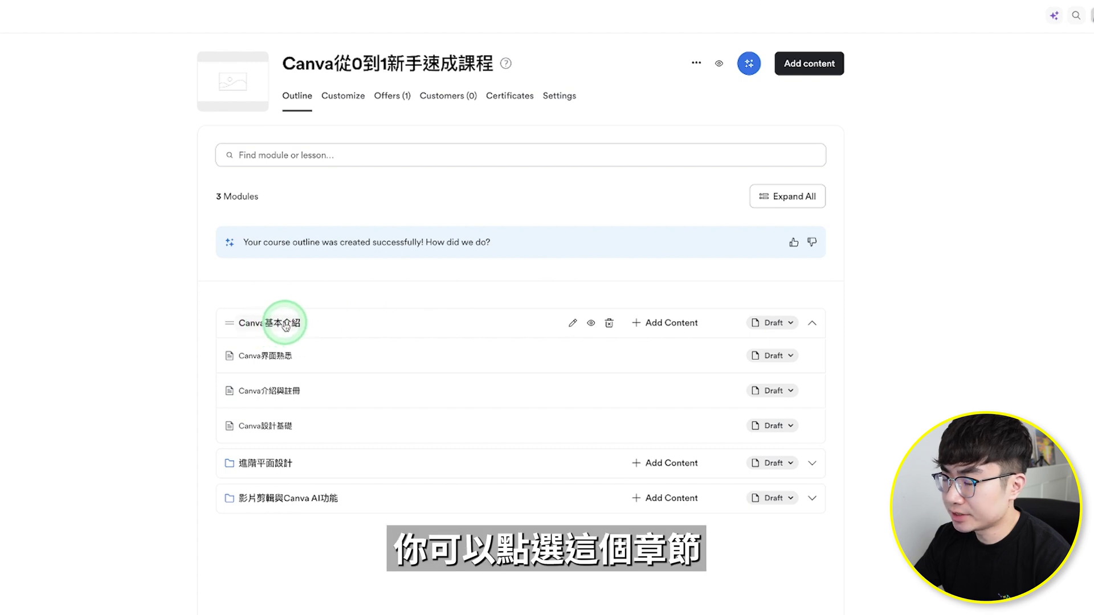
pyautogui.click(286, 323)
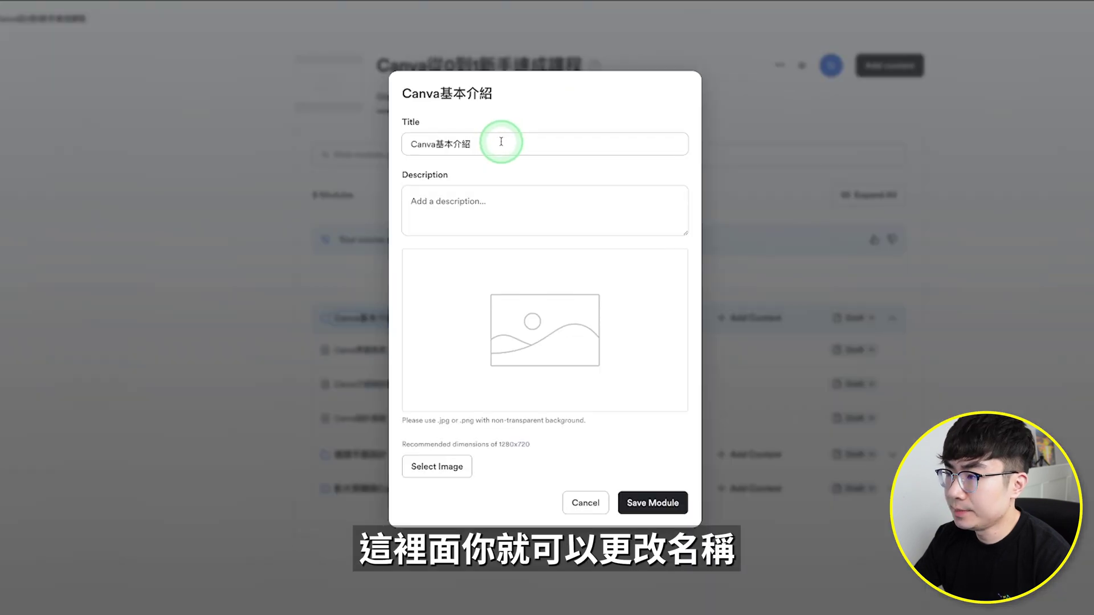
pyautogui.click(488, 192)
pyautogui.click(477, 213)
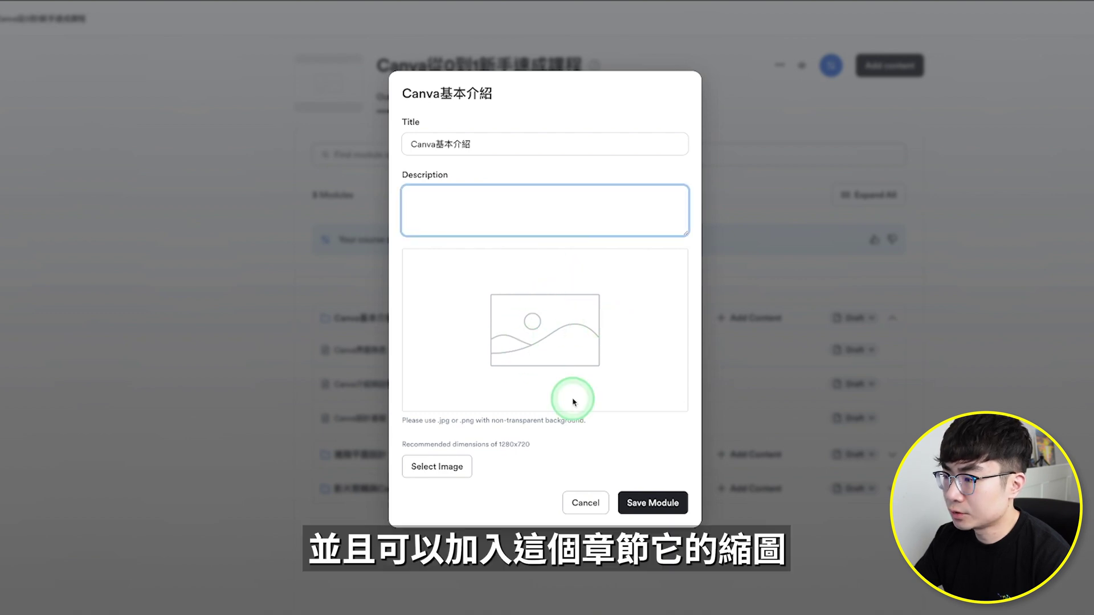
pyautogui.click(585, 502)
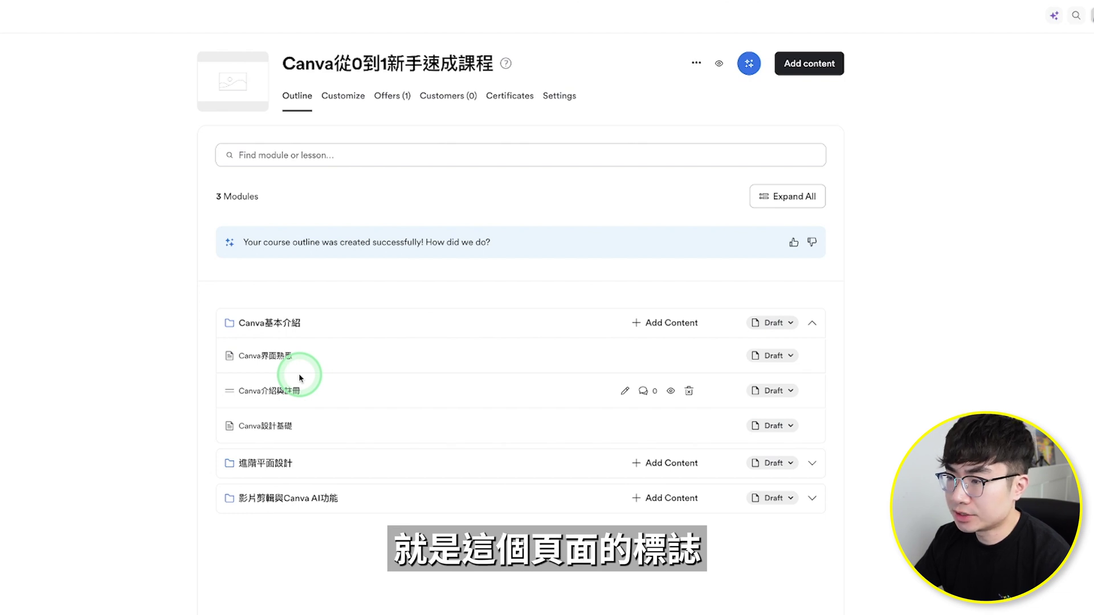
# Step: Open the Canva界面熟悉 lesson for editing and review its title and the modules it can be assigned to
pyautogui.click(282, 357)
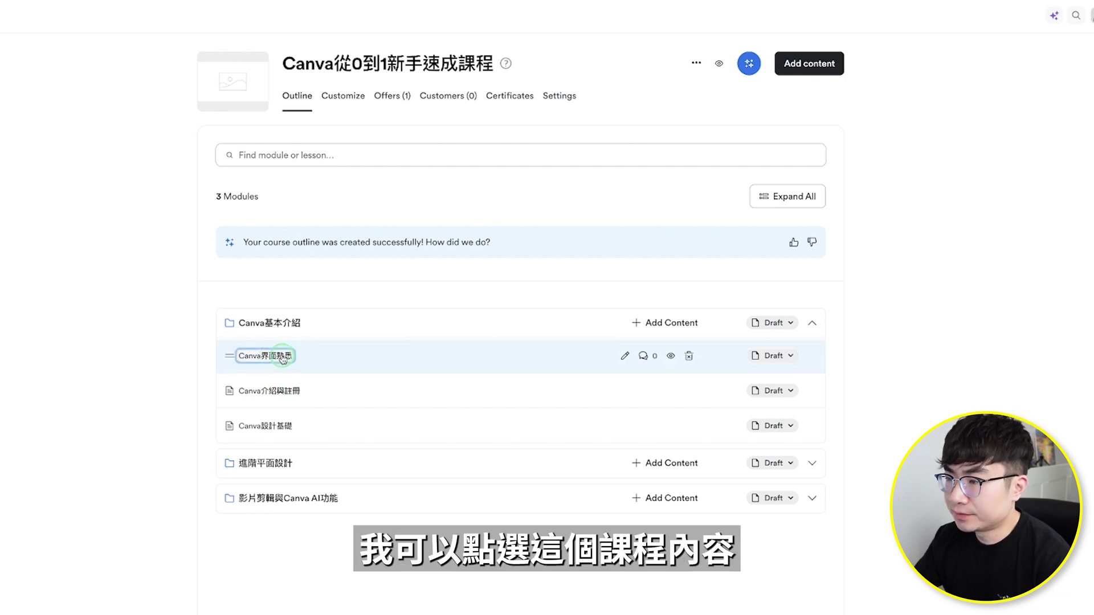
pyautogui.doubleClick(251, 174)
pyautogui.click(317, 202)
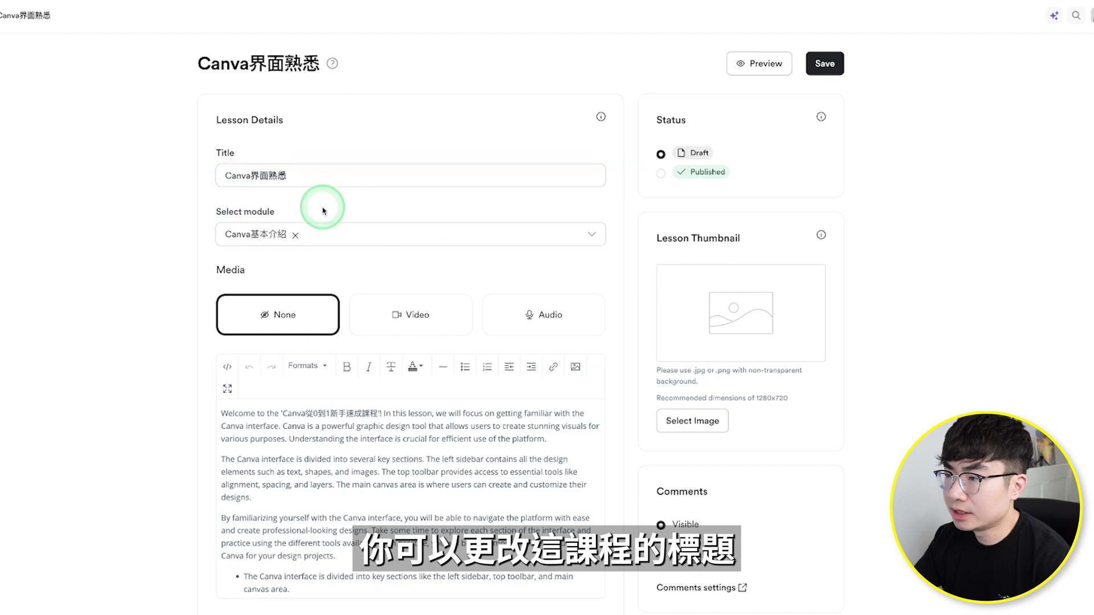
pyautogui.click(561, 246)
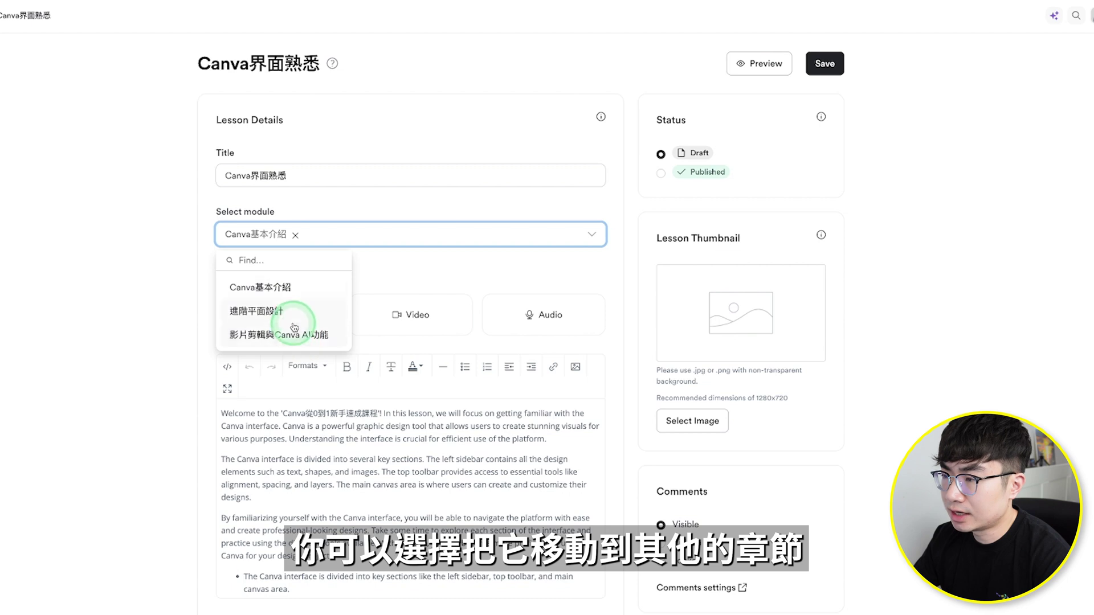
pyautogui.scroll(-2, 319, 354)
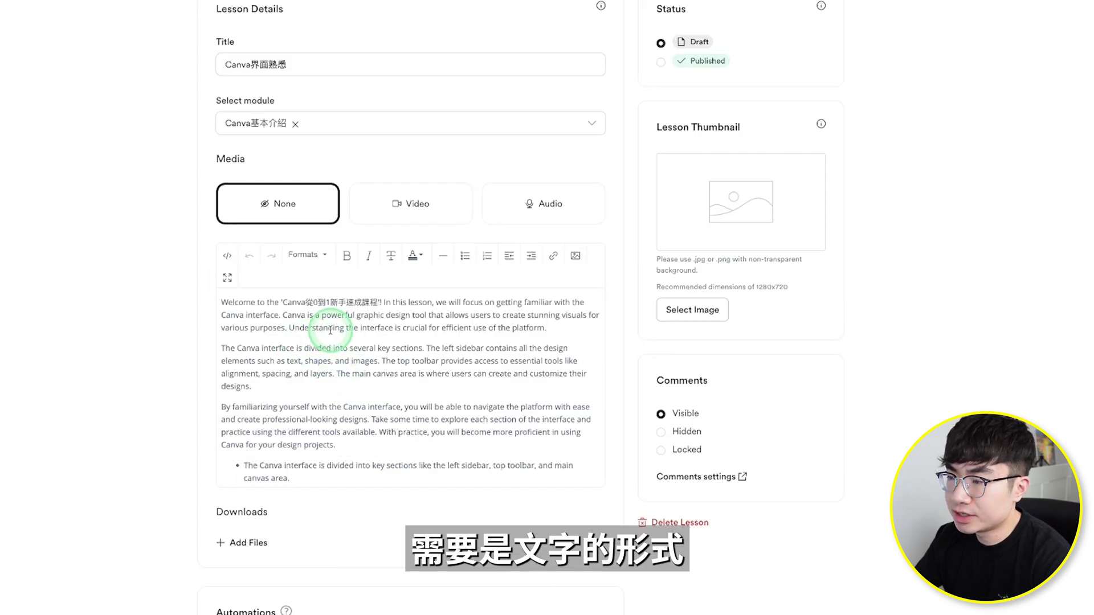
# Step: Try the video media type for the lesson and switch it to audio
pyautogui.click(410, 204)
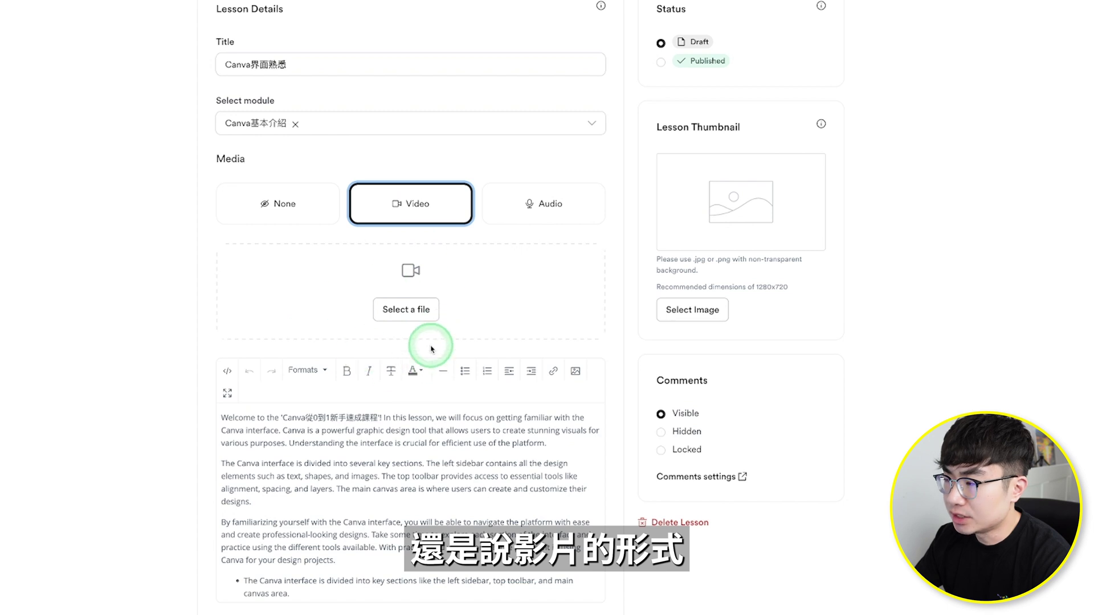
pyautogui.click(510, 199)
pyautogui.click(408, 402)
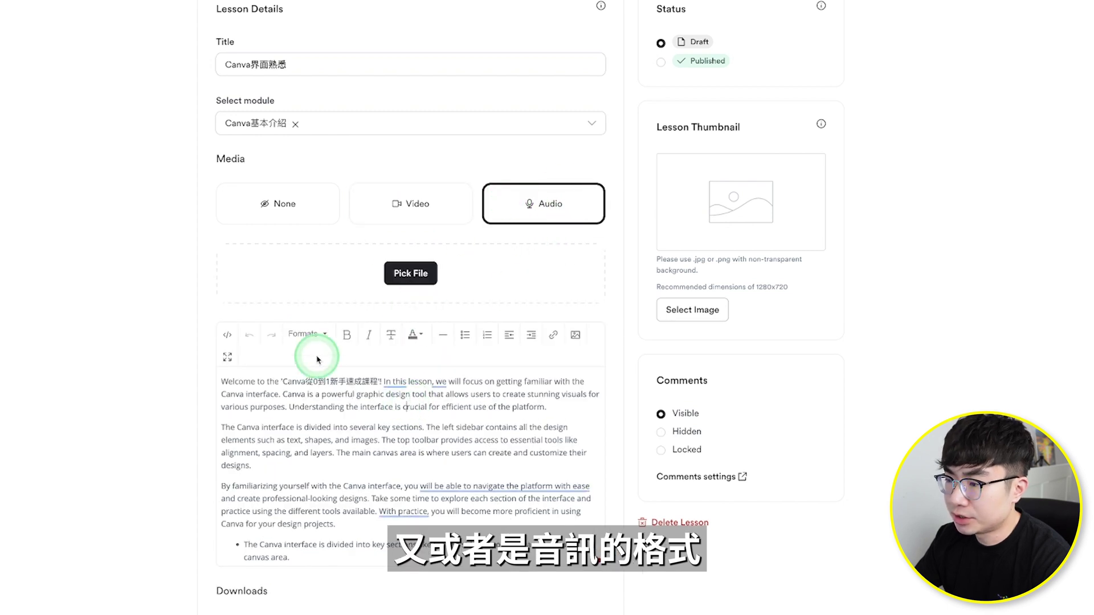
# Step: Try the None media option for the lesson and look over its body text and downloads section
pyautogui.click(262, 221)
pyautogui.moveTo(270, 310); pyautogui.dragTo(442, 398)
pyautogui.click(442, 402)
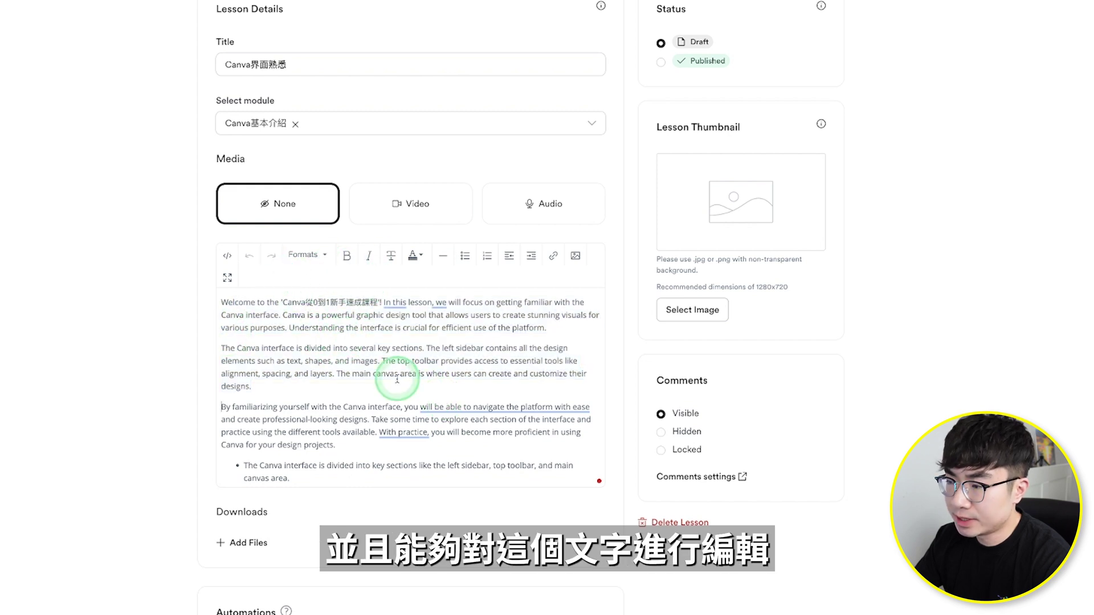
pyautogui.scroll(-3, 397, 379)
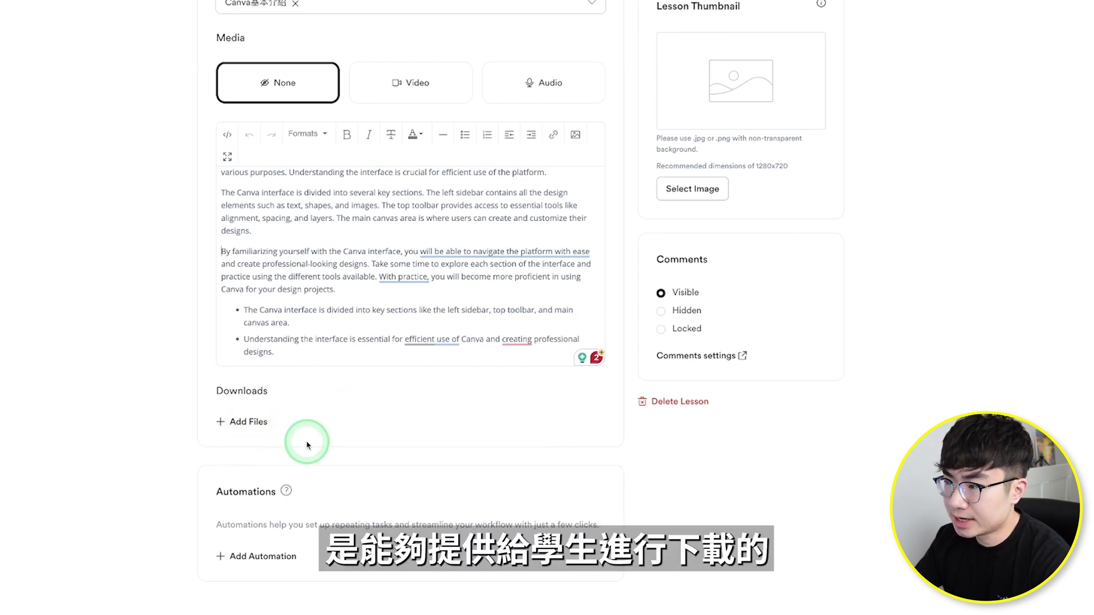
# Step: Set the Canva界面熟悉 lesson's media type to video and review the section for downloadable files
pyautogui.scroll(5, 308, 443)
pyautogui.click(425, 149)
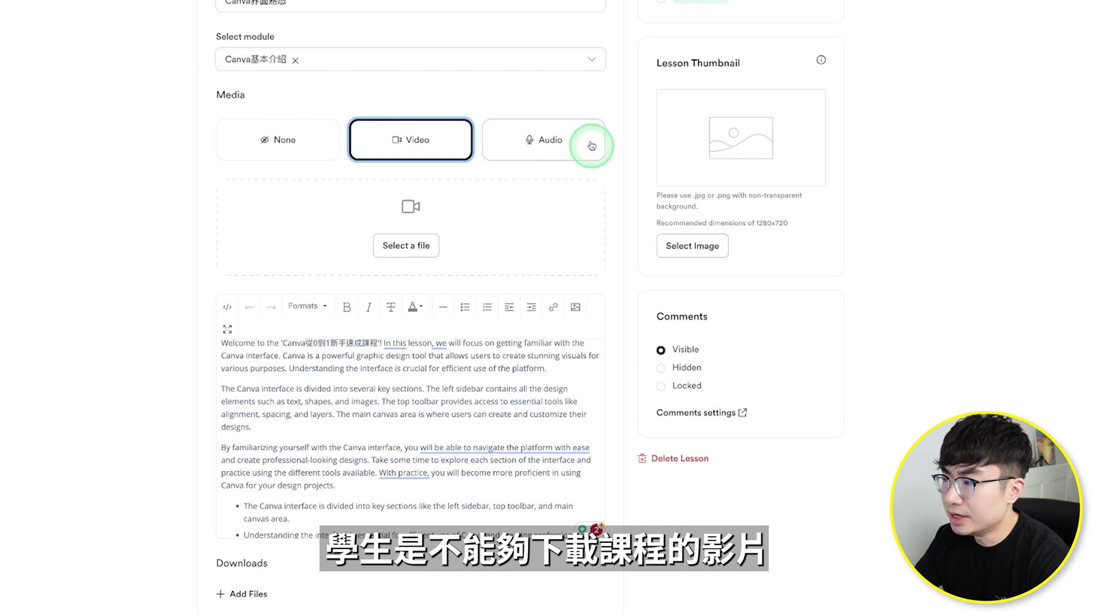
pyautogui.scroll(-3, 329, 419)
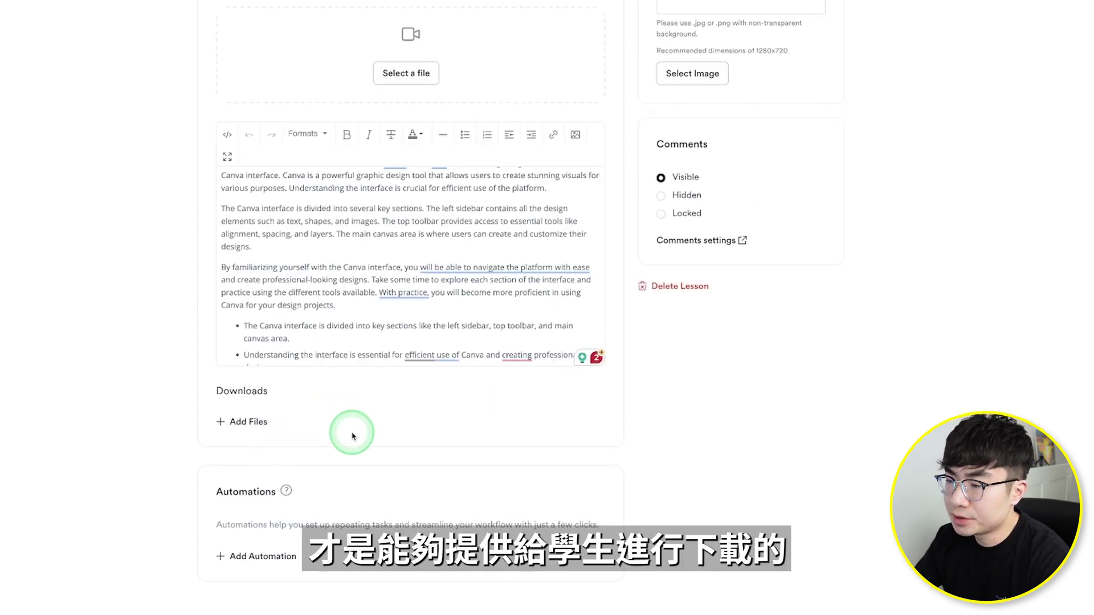
pyautogui.scroll(3, 350, 437)
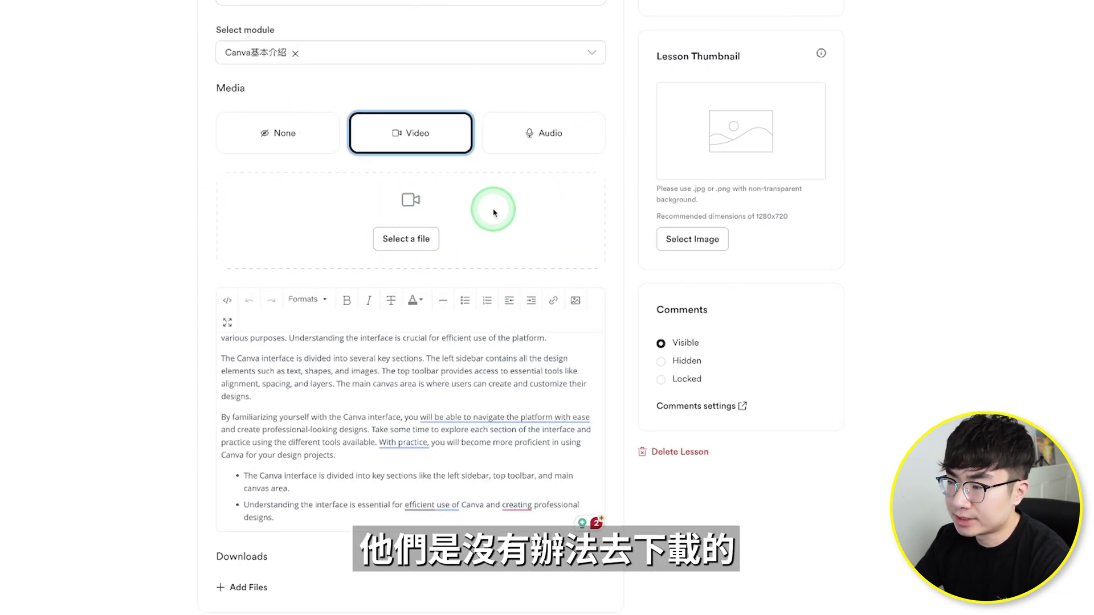
pyautogui.scroll(3, 493, 213)
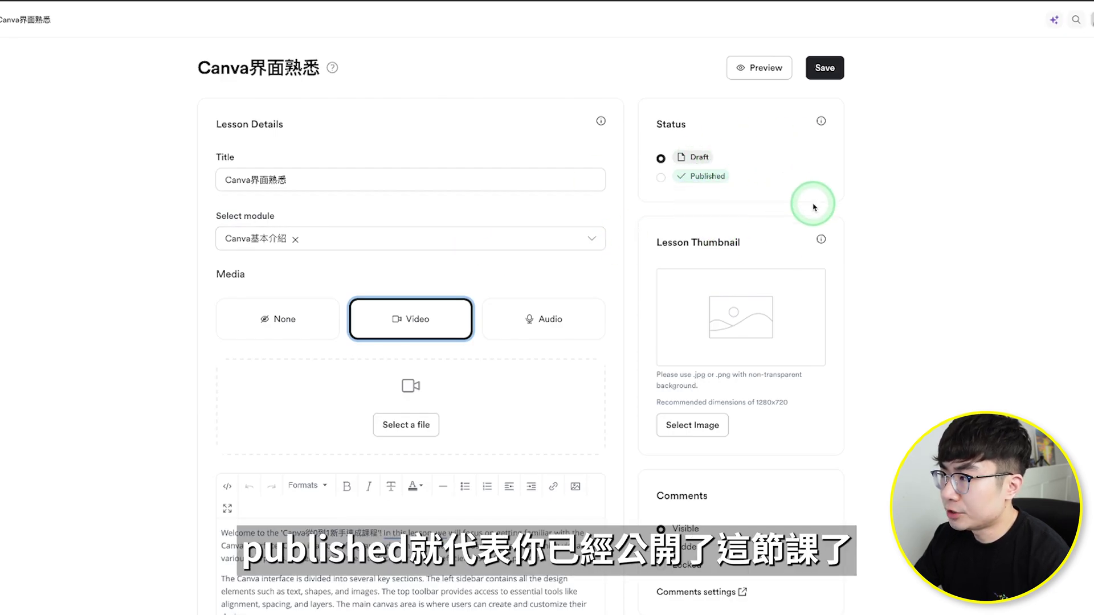
# Step: Set the lesson's status to Published, review its thumbnail and comment options, and save the lesson
pyautogui.click(701, 176)
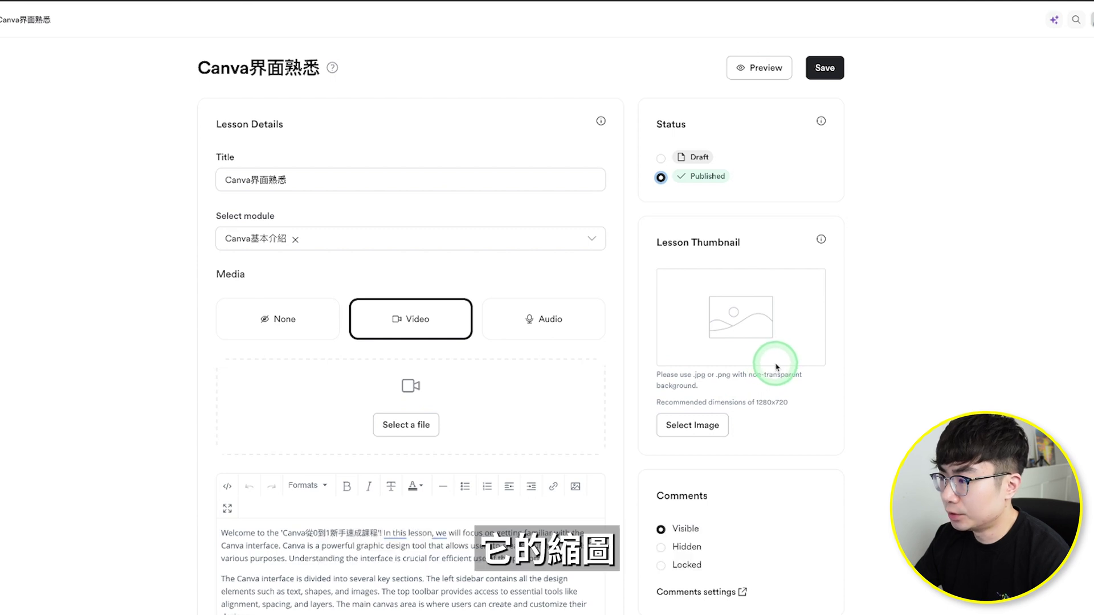
pyautogui.scroll(-5, 777, 368)
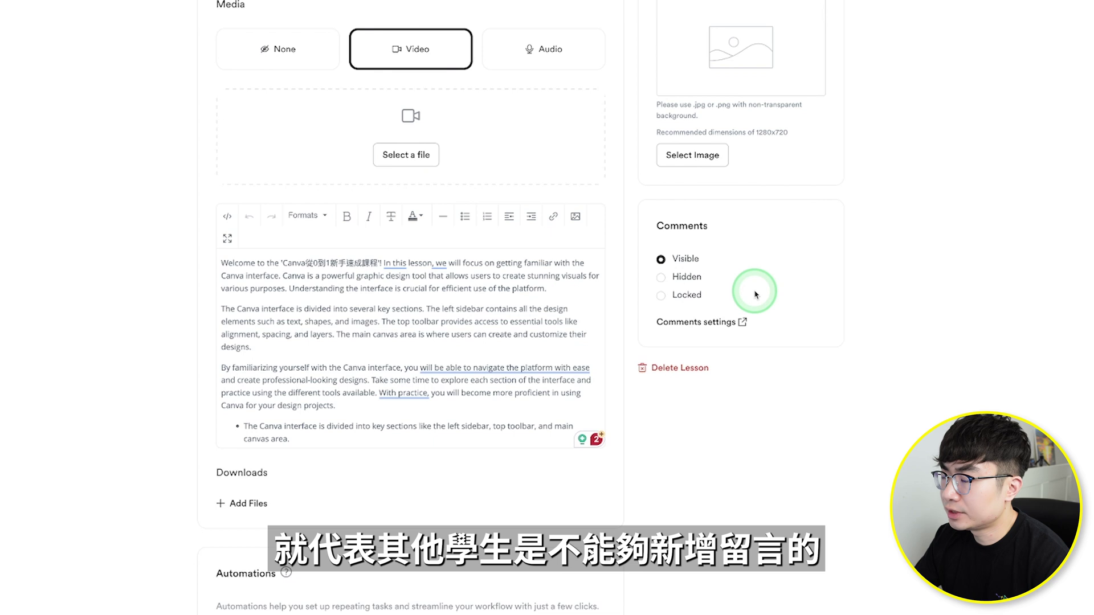
pyautogui.scroll(5, 756, 294)
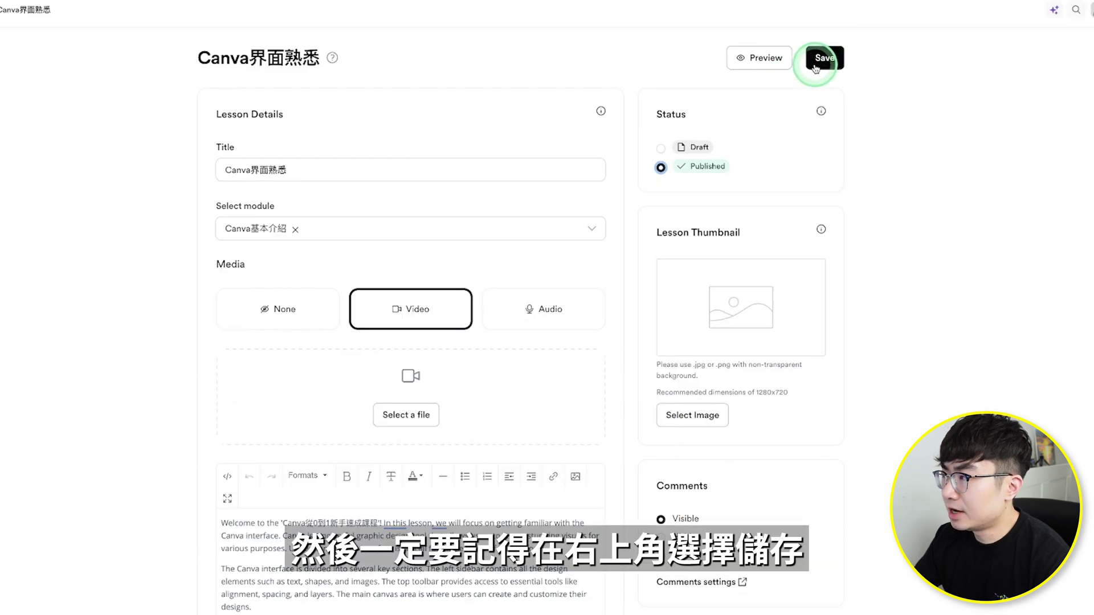
# Step: Preview the Canva界面熟悉 lesson as students see it and look through its page layout
pyautogui.click(773, 65)
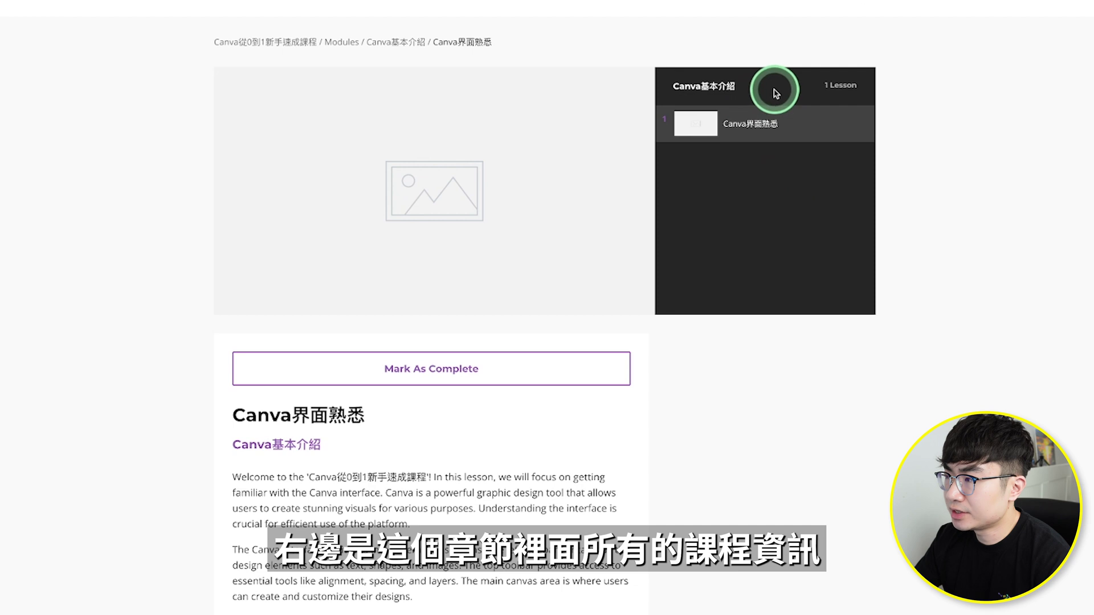
pyautogui.scroll(-4, 791, 256)
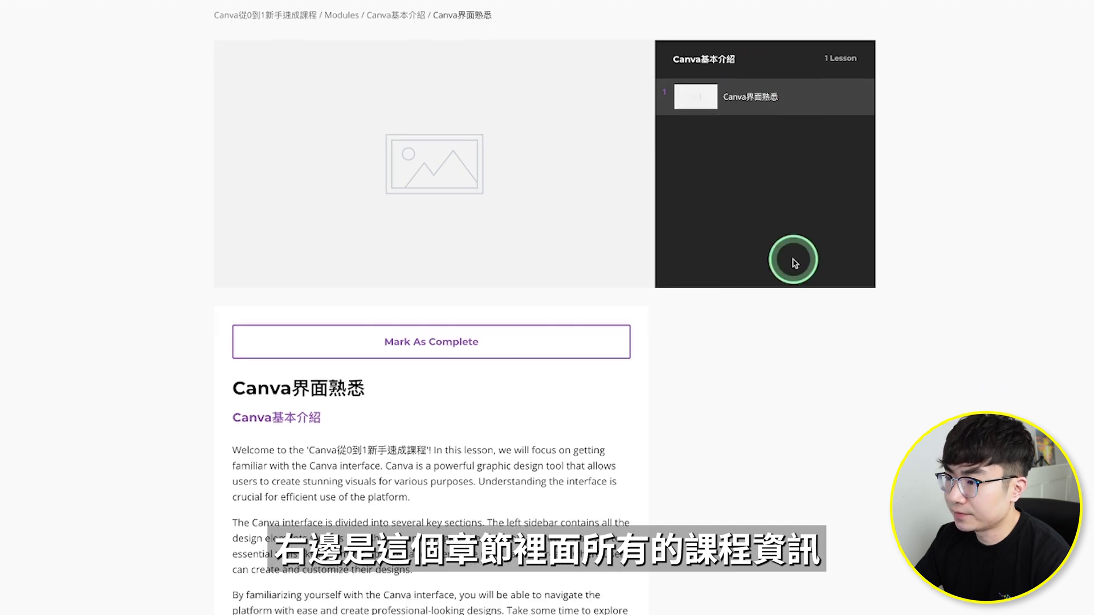
pyautogui.scroll(-3, 462, 399)
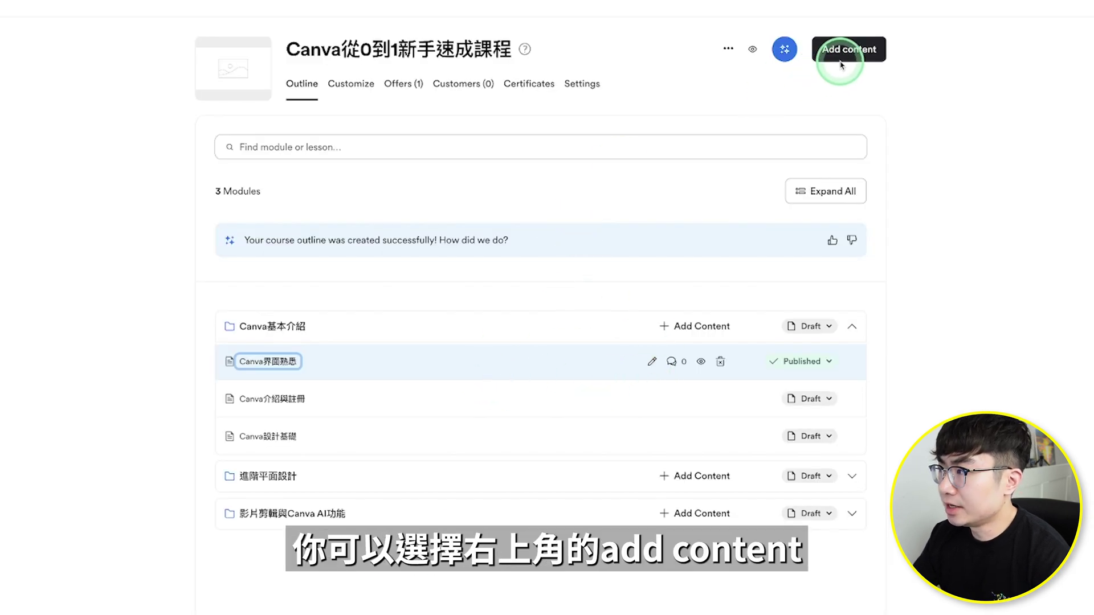
# Step: Add a new module named Canva素材使用 to the course and create a lesson titled 使用規範 in it
pyautogui.click(868, 51)
pyautogui.click(840, 90)
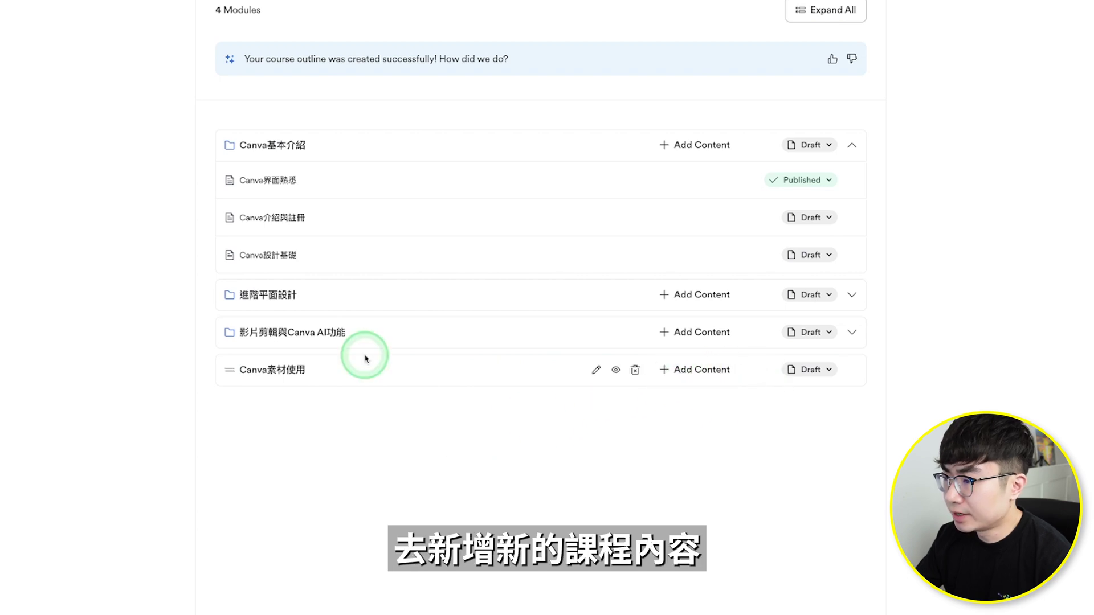
pyautogui.click(713, 377)
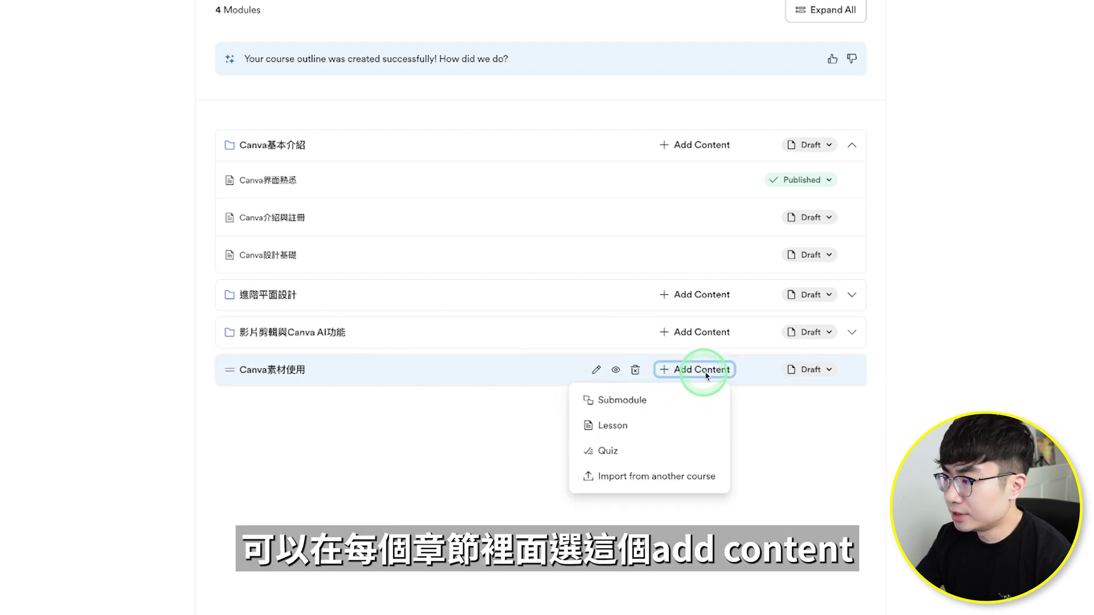
pyautogui.click(675, 431)
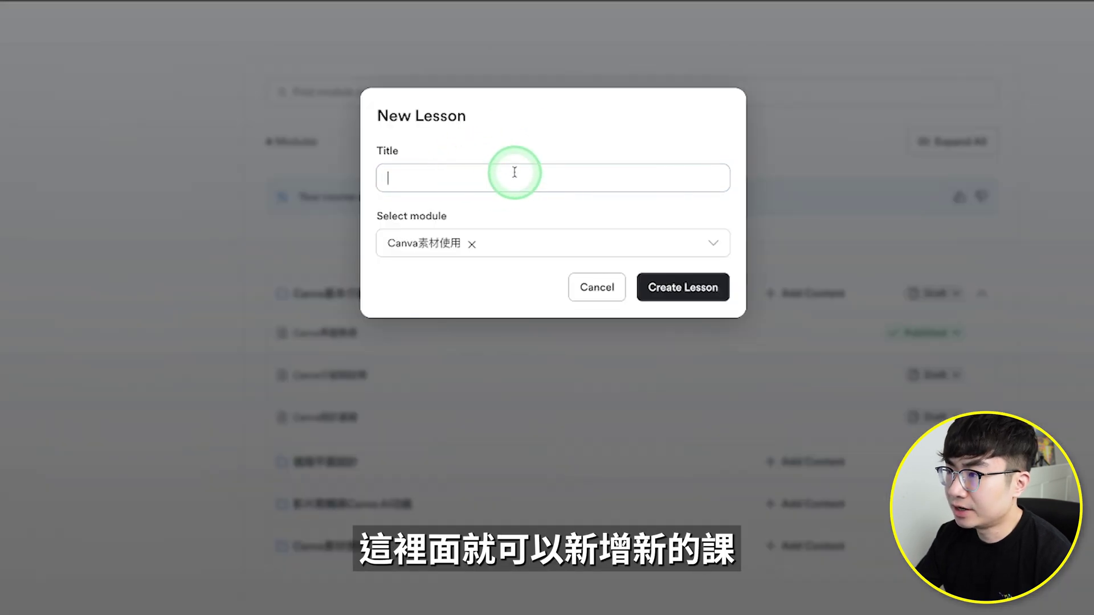
pyautogui.write('使用規範')
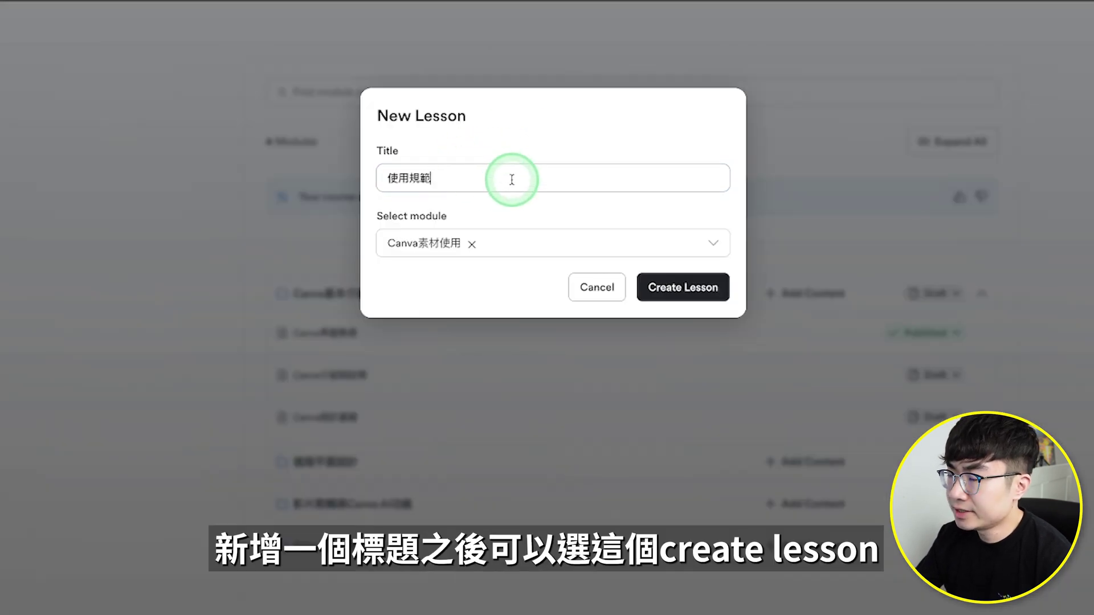
pyautogui.click(719, 288)
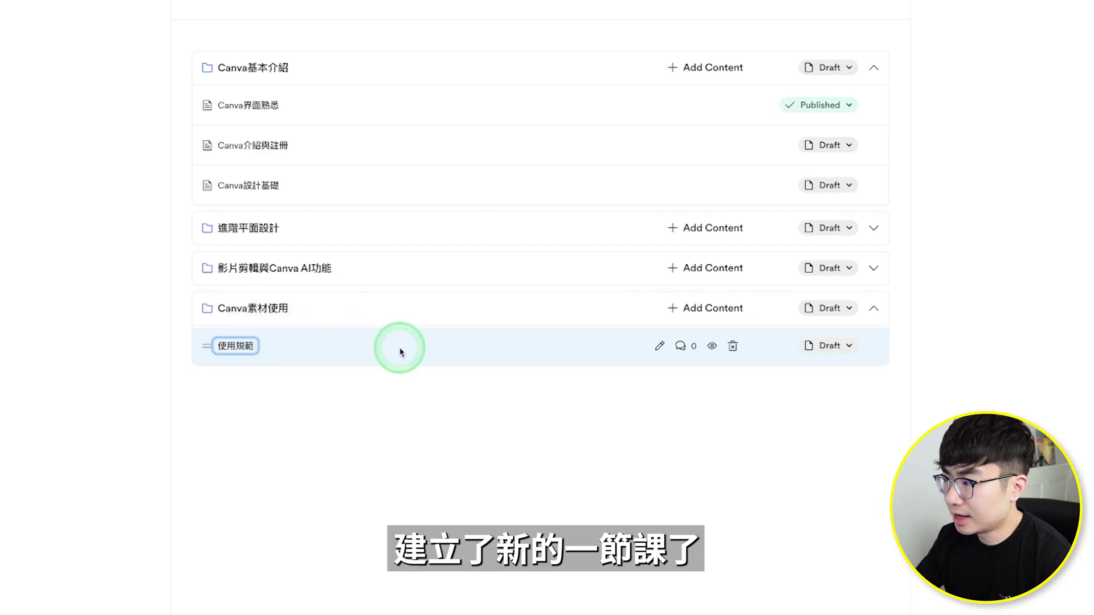
# Step: Add a quiz to the Canva素材使用 module with the Checkboxes question "Canva Pro可以去除背景嗎？"
pyautogui.click(706, 308)
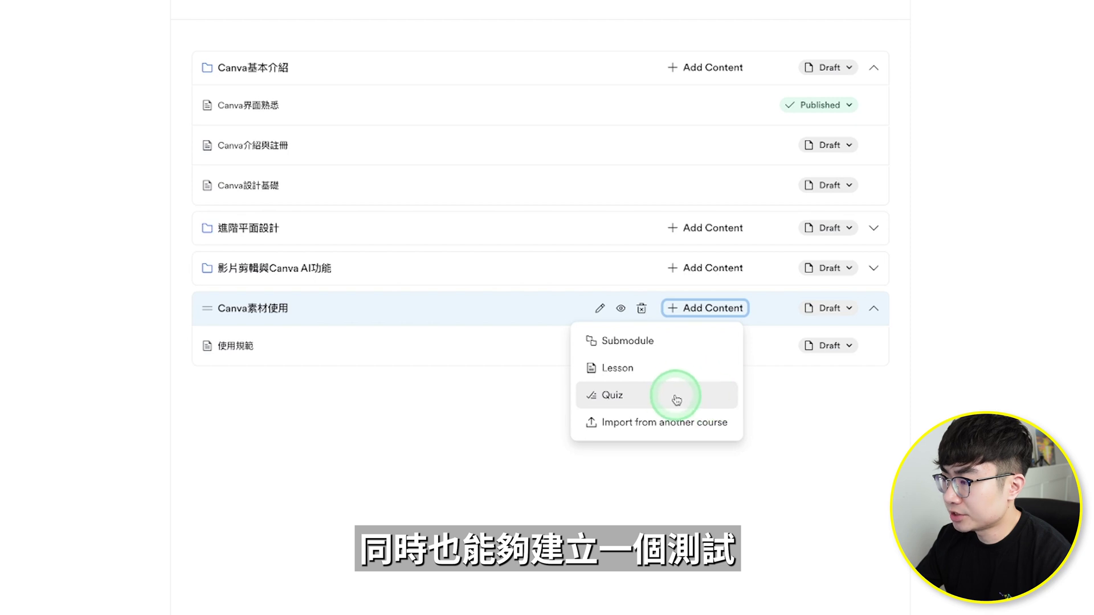
pyautogui.click(651, 399)
pyautogui.click(330, 171)
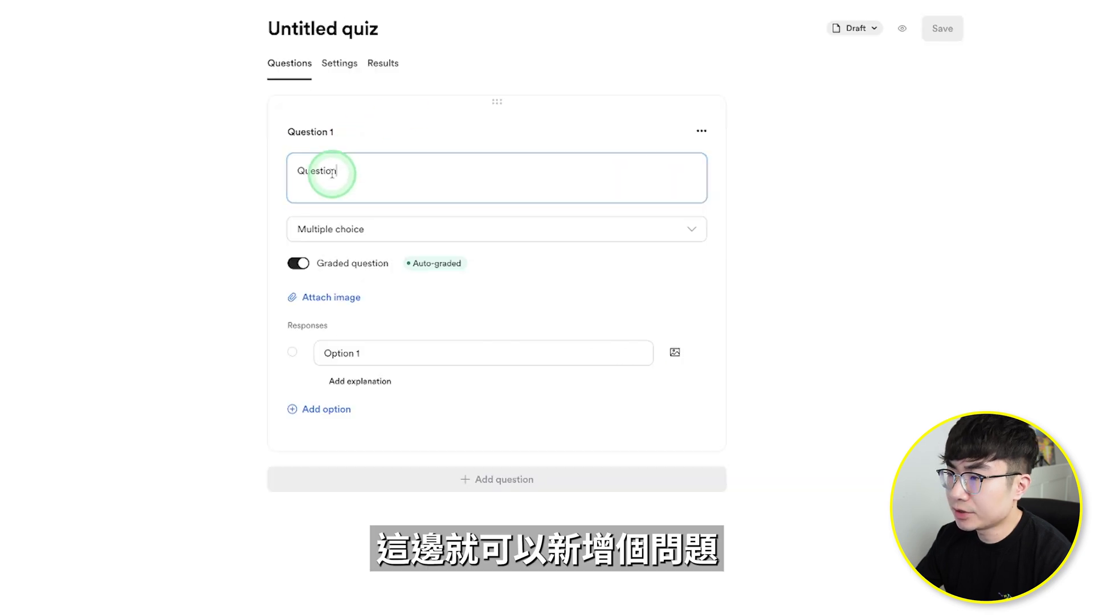
pyautogui.doubleClick(378, 171)
pyautogui.write('Canva Pro可以去除背景嗎？')
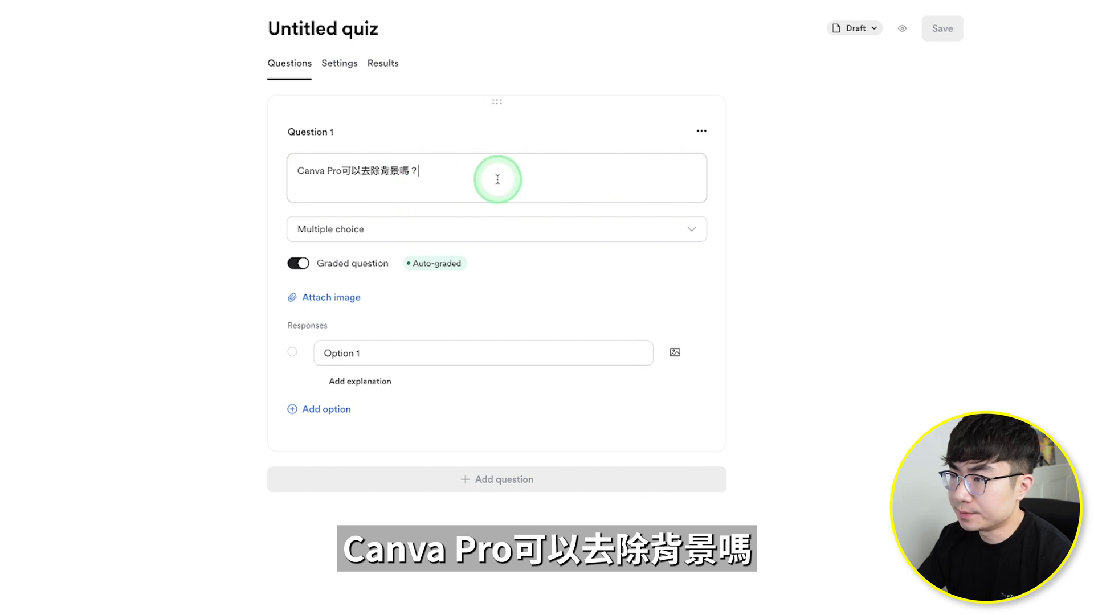
pyautogui.click(486, 229)
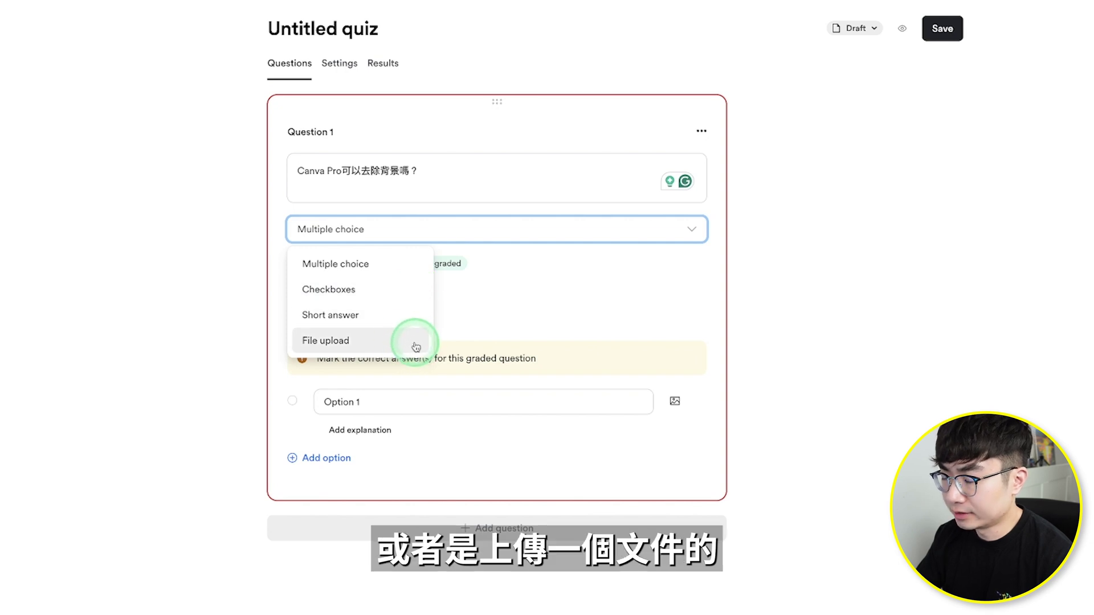
pyautogui.click(411, 294)
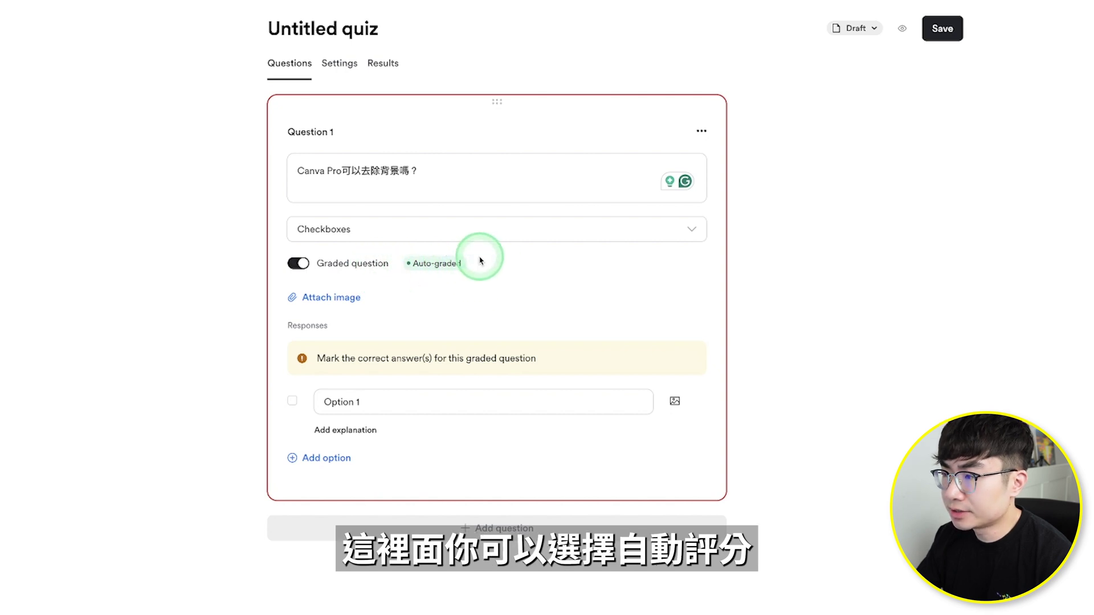
# Step: Give the question the responses 可以 and 不可以, mark 可以 as the correct answer, and save the quiz
pyautogui.scroll(-2, 465, 264)
pyautogui.click(372, 300)
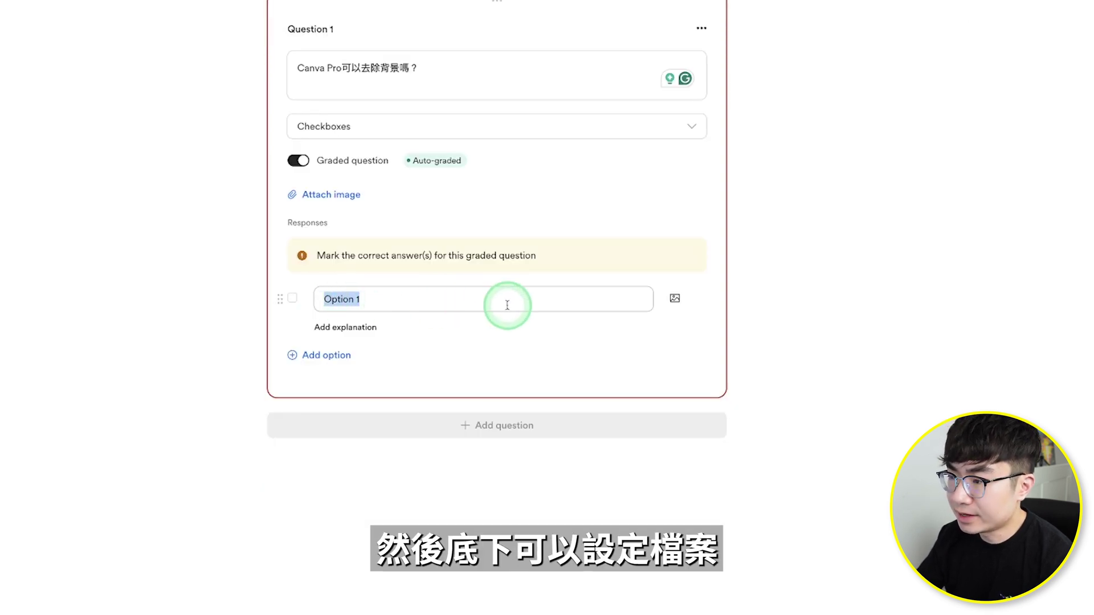
pyautogui.write('可以')
pyautogui.click(337, 355)
pyautogui.click(419, 350)
pyautogui.write('不可以')
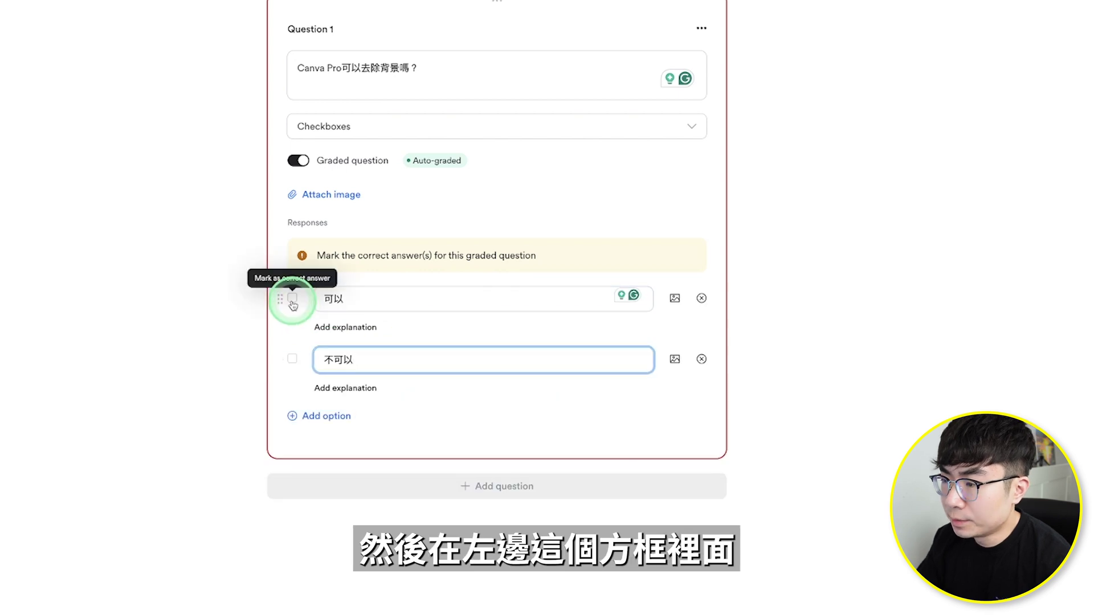
pyautogui.click(293, 299)
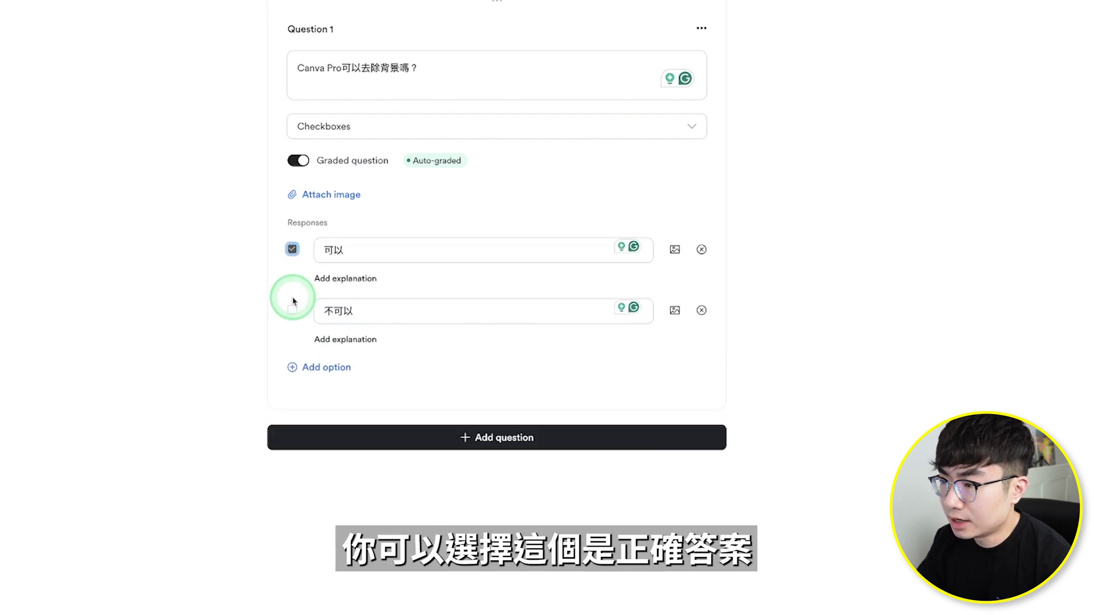
pyautogui.scroll(3, 371, 253)
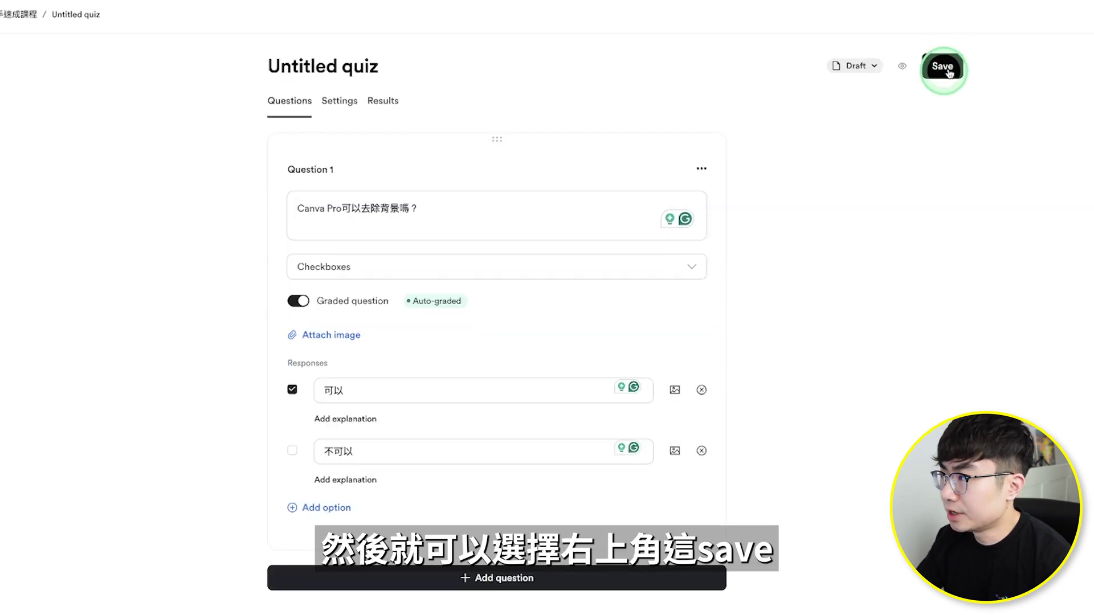
pyautogui.click(944, 67)
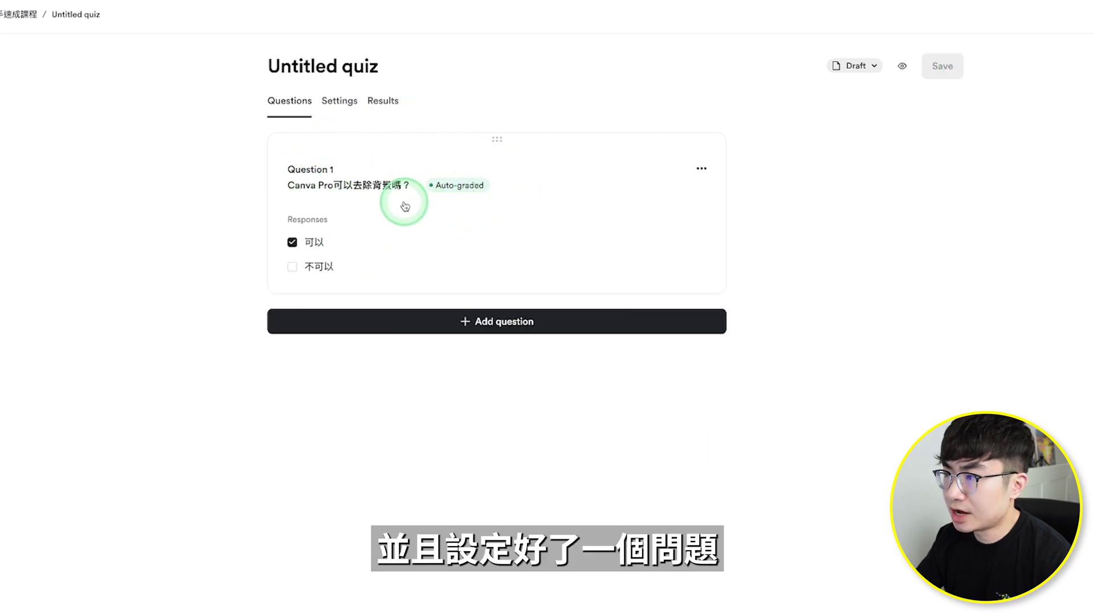
# Step: Preview the quiz and submit it with the answer 可以
pyautogui.click(903, 66)
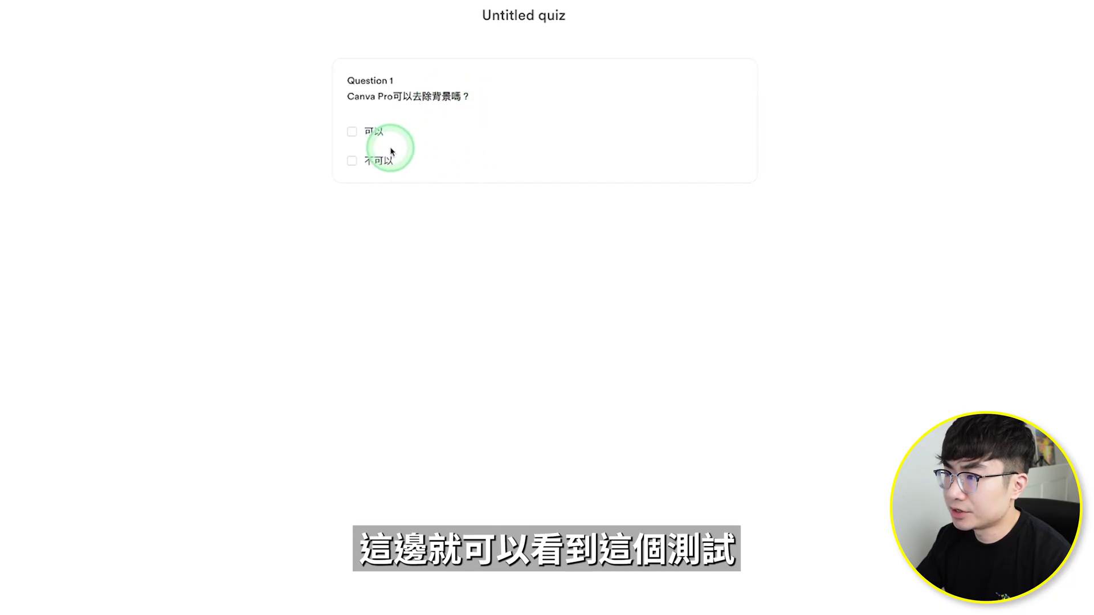
pyautogui.click(374, 137)
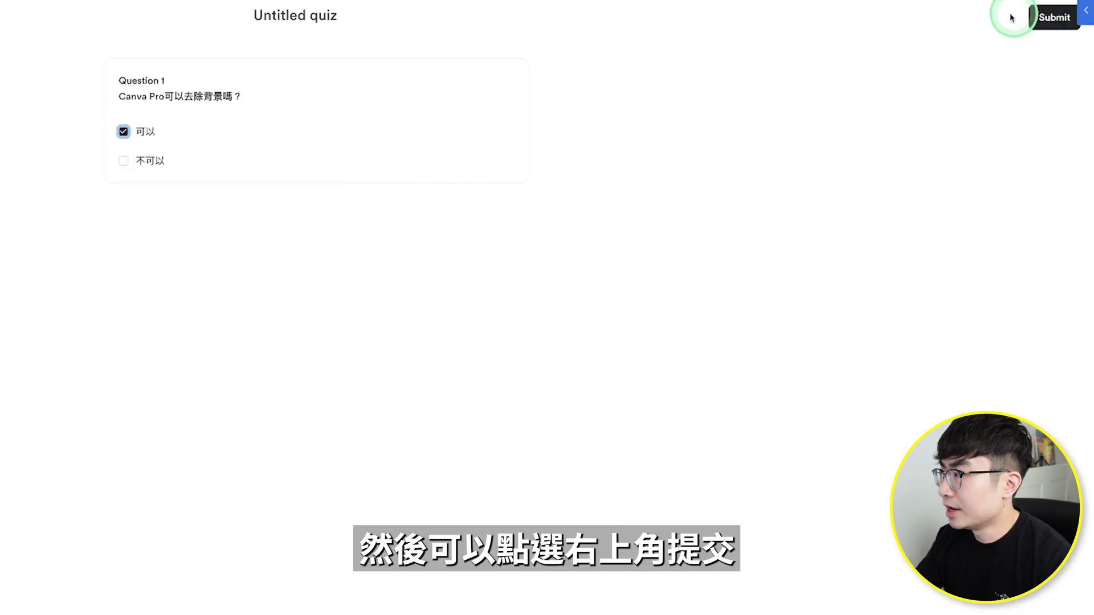
pyautogui.click(1047, 22)
pyautogui.click(439, 163)
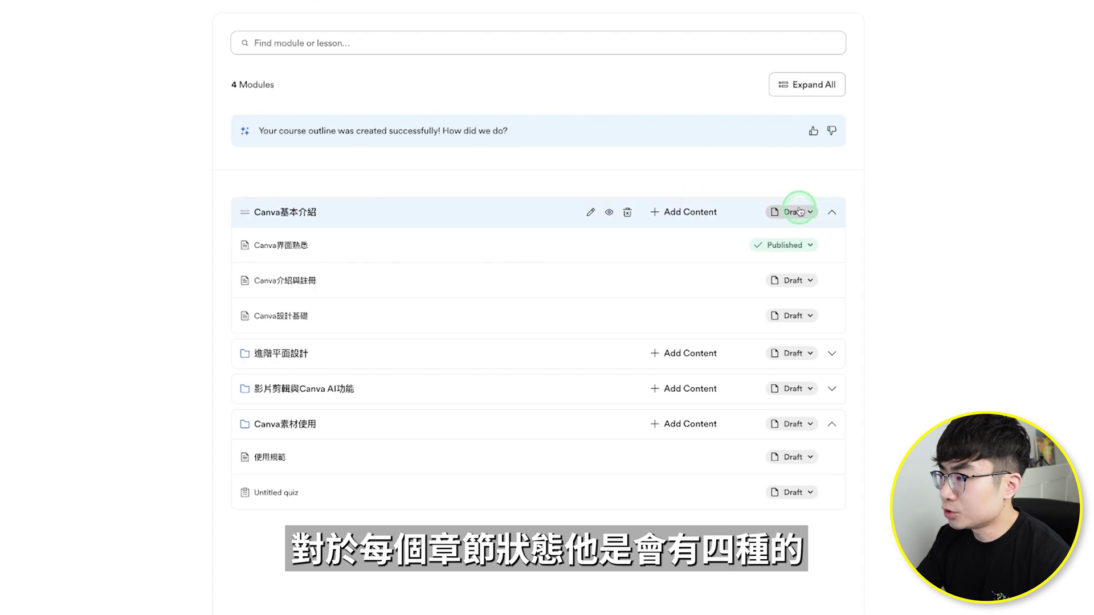
# Step: Try the Drip status for the Canva基本介紹 module with a release 7 days after enrollment
pyautogui.click(795, 212)
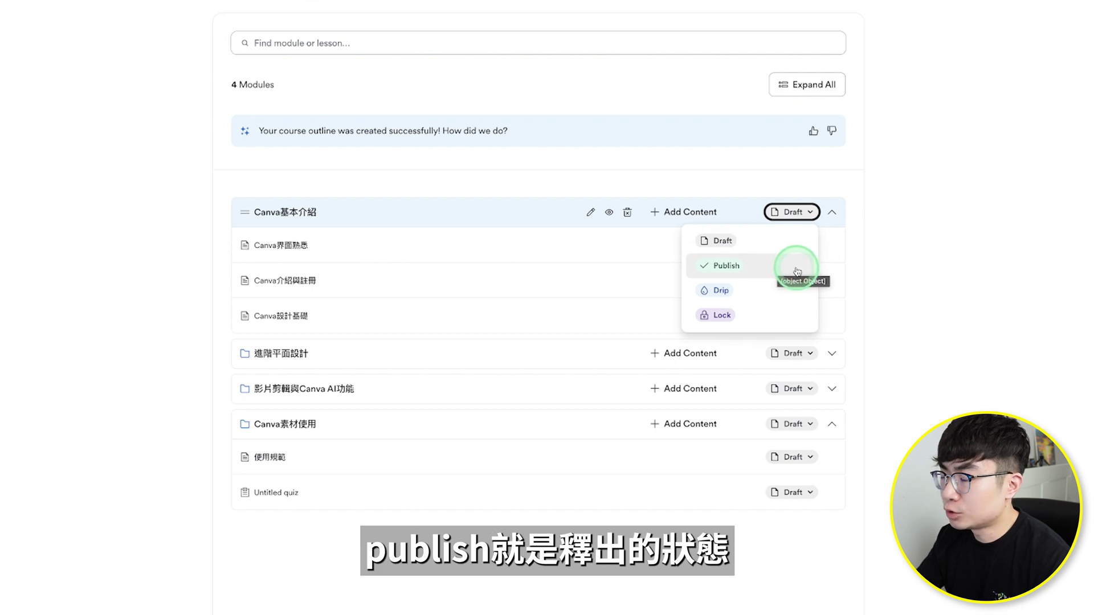
pyautogui.click(795, 294)
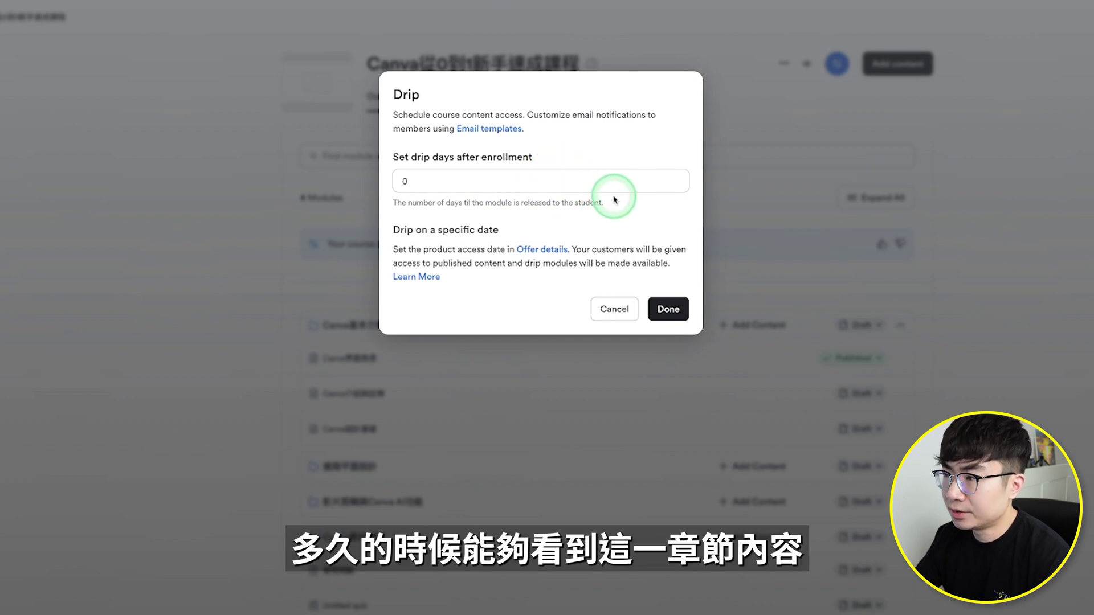
pyautogui.moveTo(415, 180); pyautogui.dragTo(382, 179)
pyautogui.write('7')
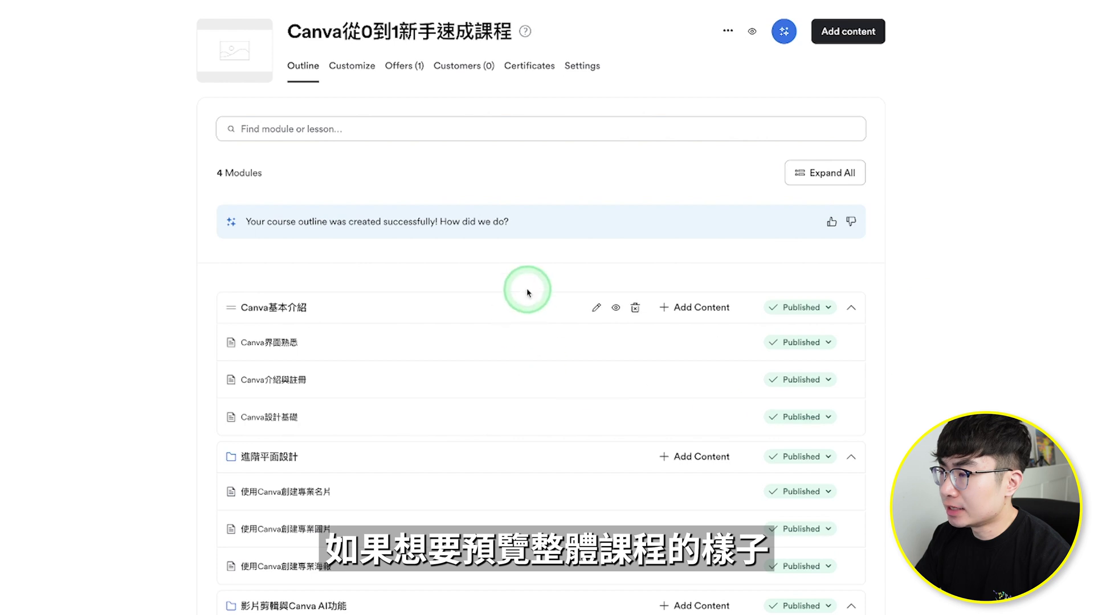
# Step: Preview the whole course and look through its modules and lessons
pyautogui.click(754, 33)
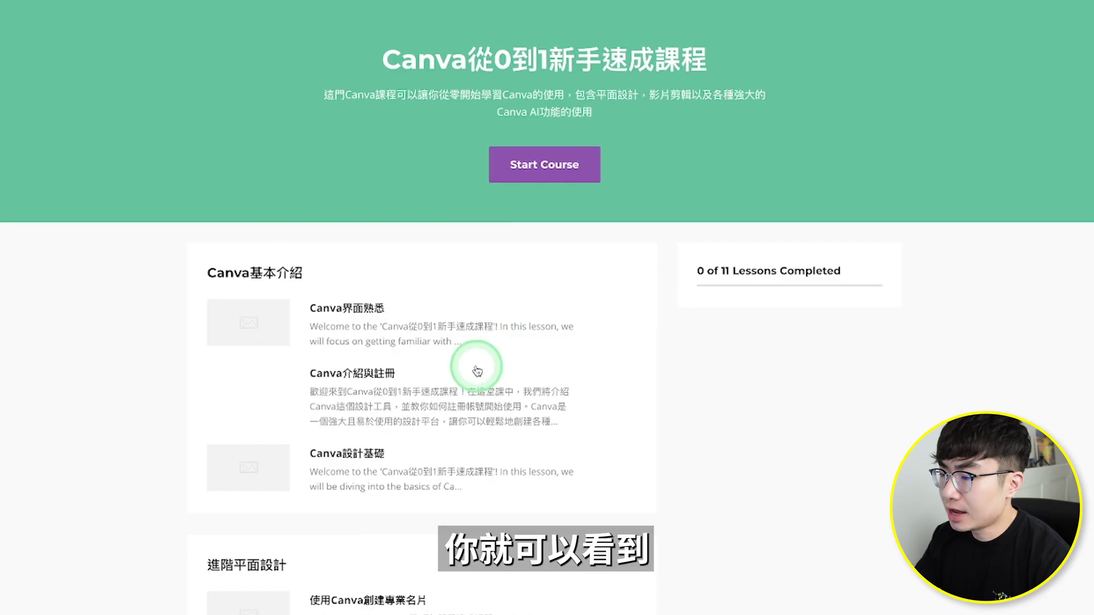
pyautogui.scroll(-1, 478, 371)
pyautogui.scroll(-9, 478, 371)
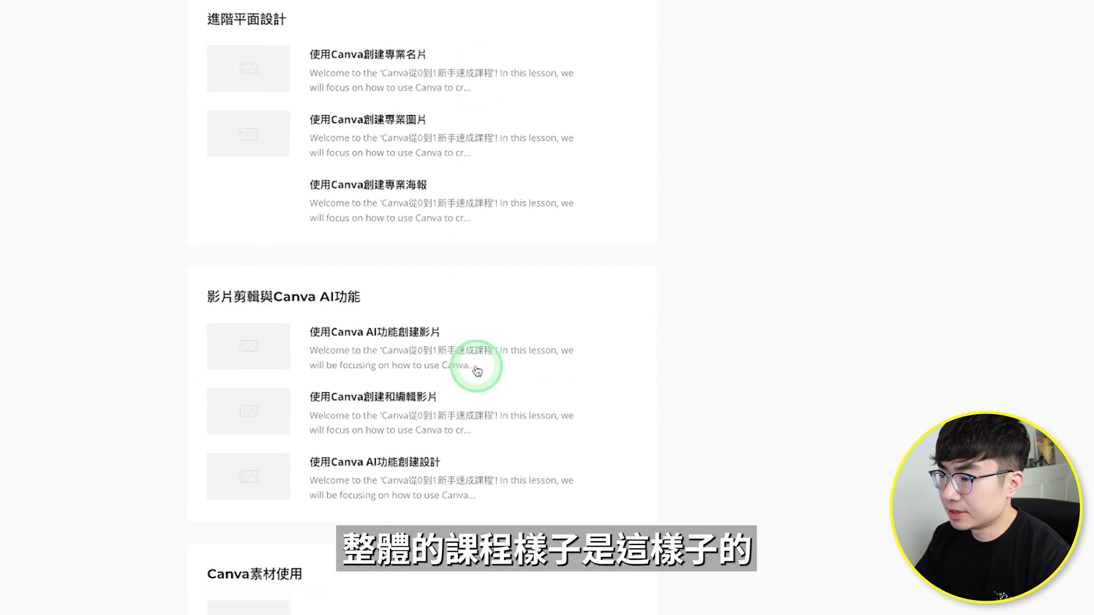
# Step: Look over the course preview again from its beginning
pyautogui.scroll(10, 358, 323)
pyautogui.click(358, 324)
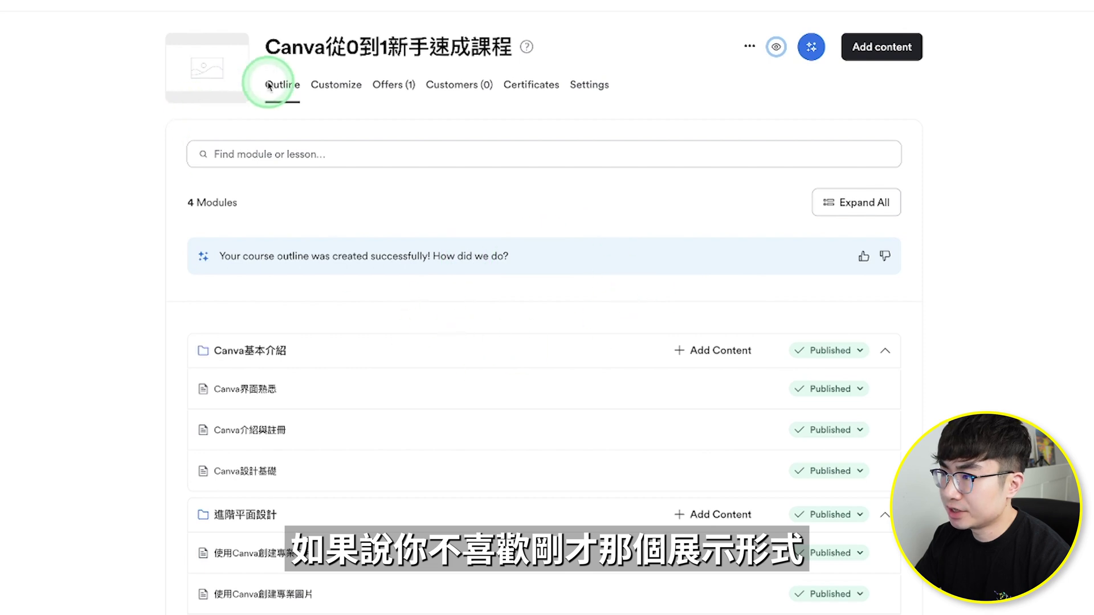
# Step: Install the Momentum template for the course and activate it as the course's theme
pyautogui.click(341, 95)
pyautogui.moveTo(627, 205)
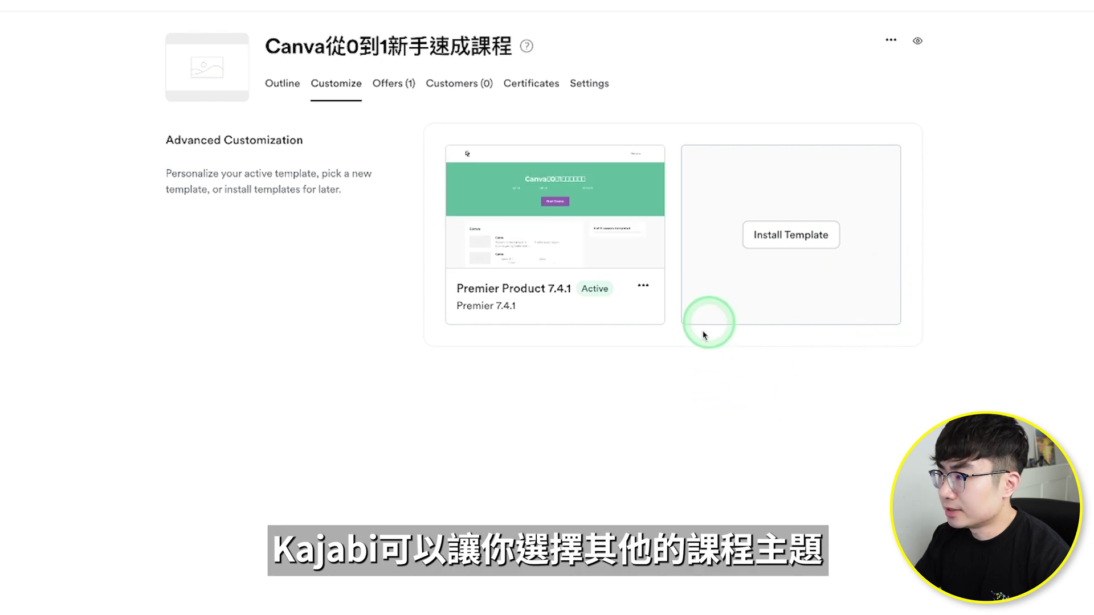
pyautogui.click(809, 242)
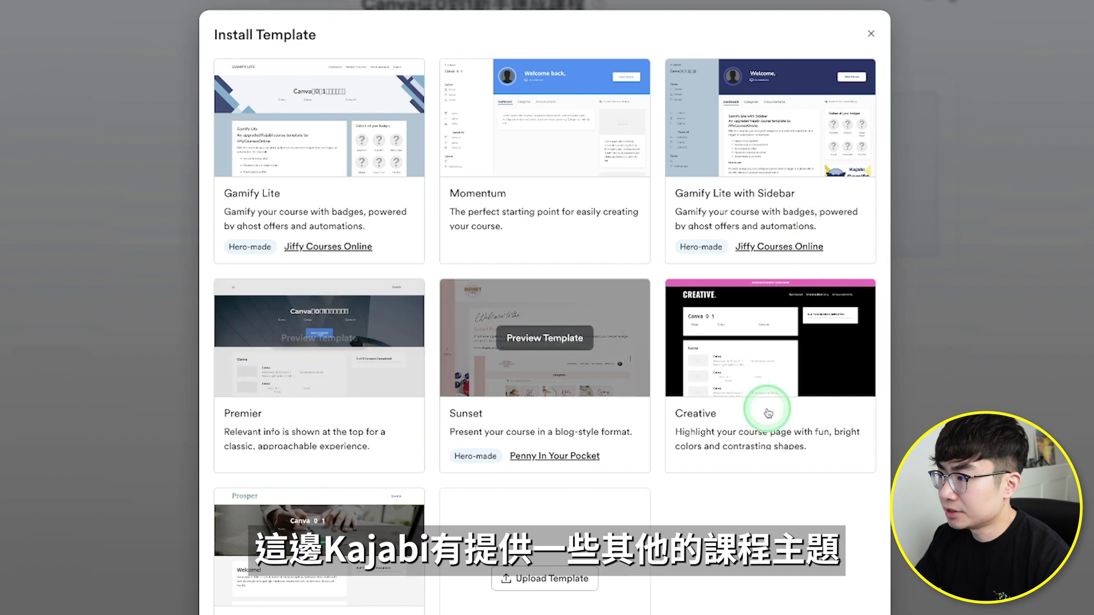
pyautogui.moveTo(623, 115)
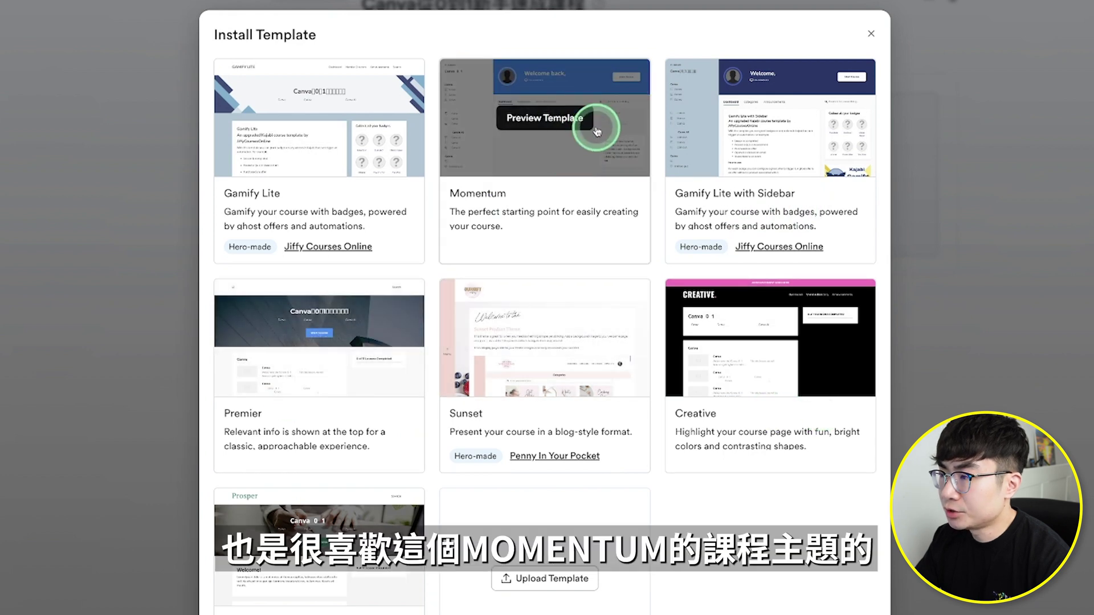
pyautogui.click(552, 121)
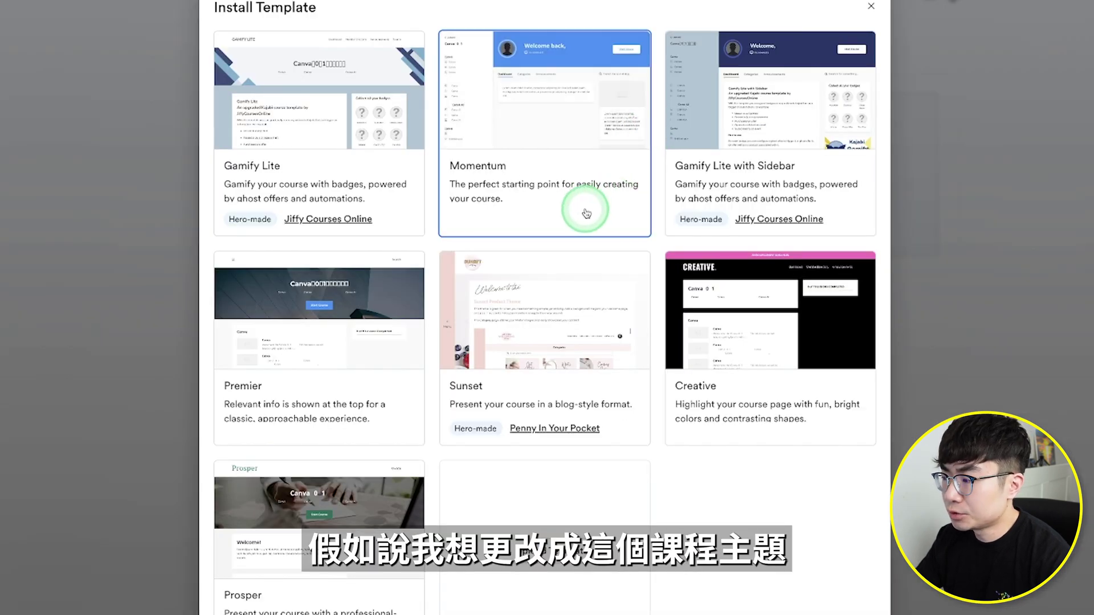
pyautogui.scroll(-2, 852, 495)
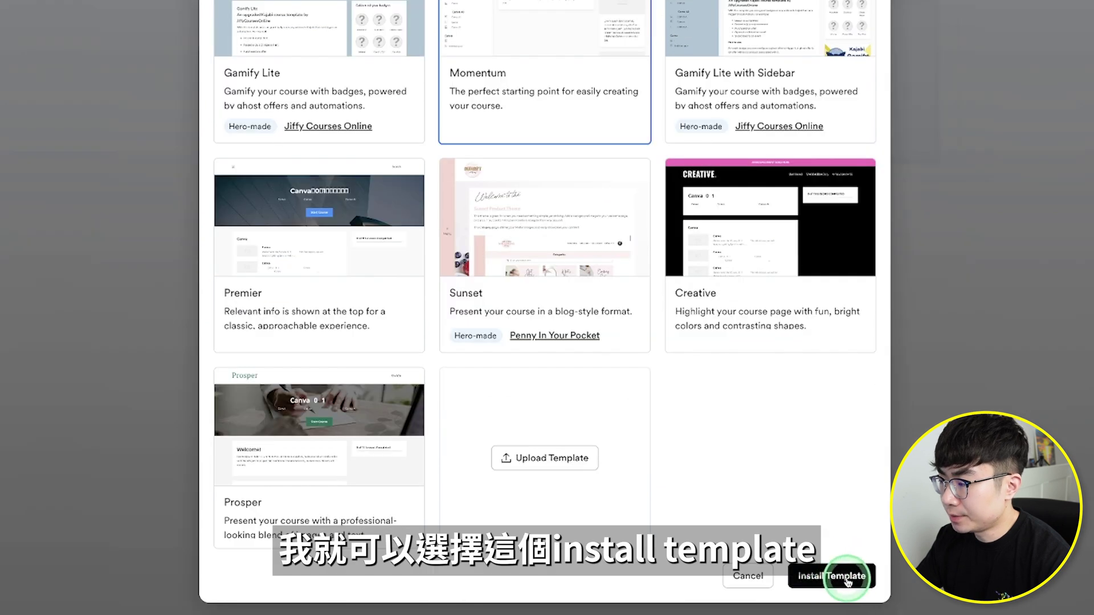
pyautogui.click(848, 578)
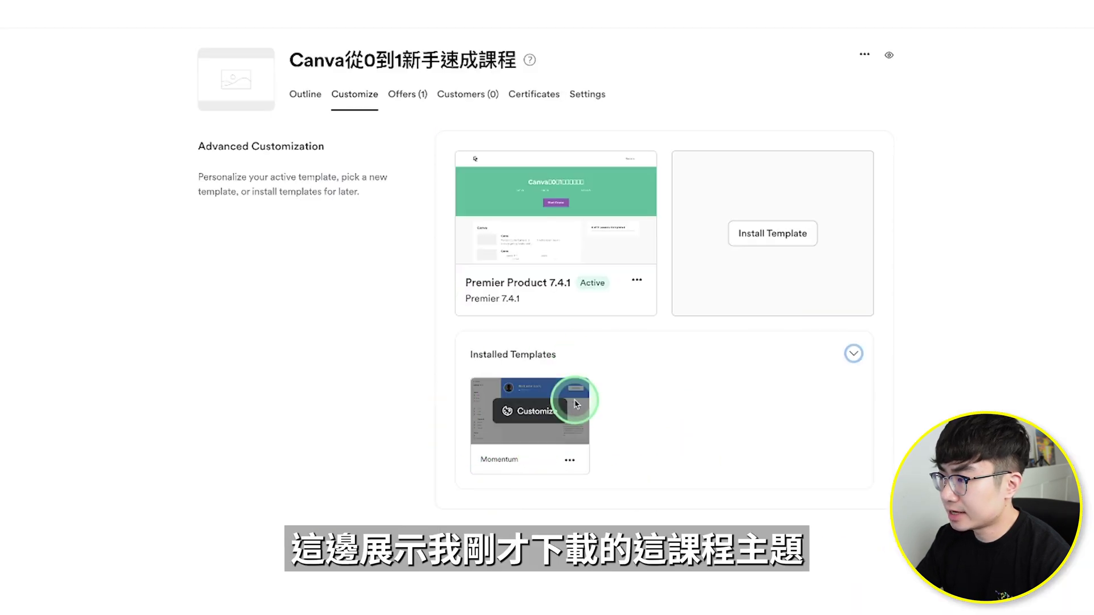
pyautogui.click(570, 460)
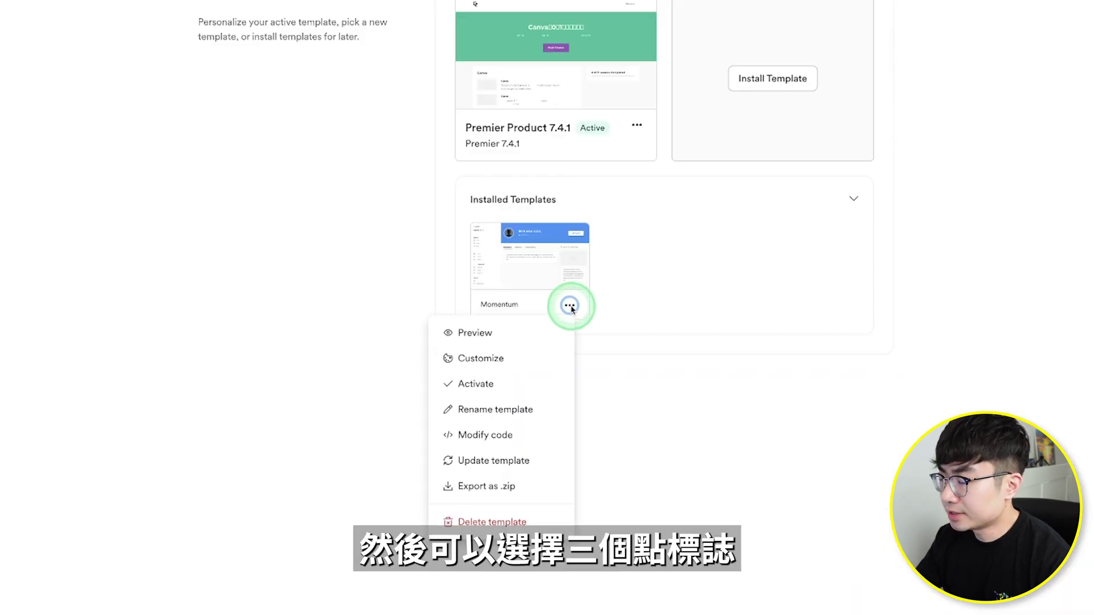
pyautogui.click(528, 387)
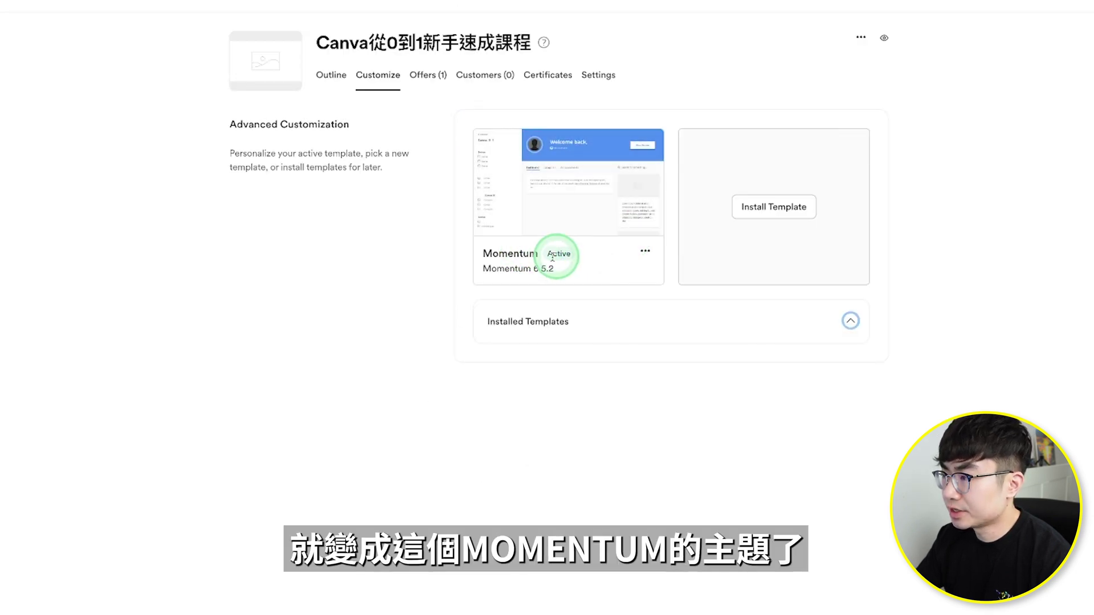
# Step: Examine the course offer's title, description, products and image options, and open its checkout page for editing
pyautogui.click(428, 75)
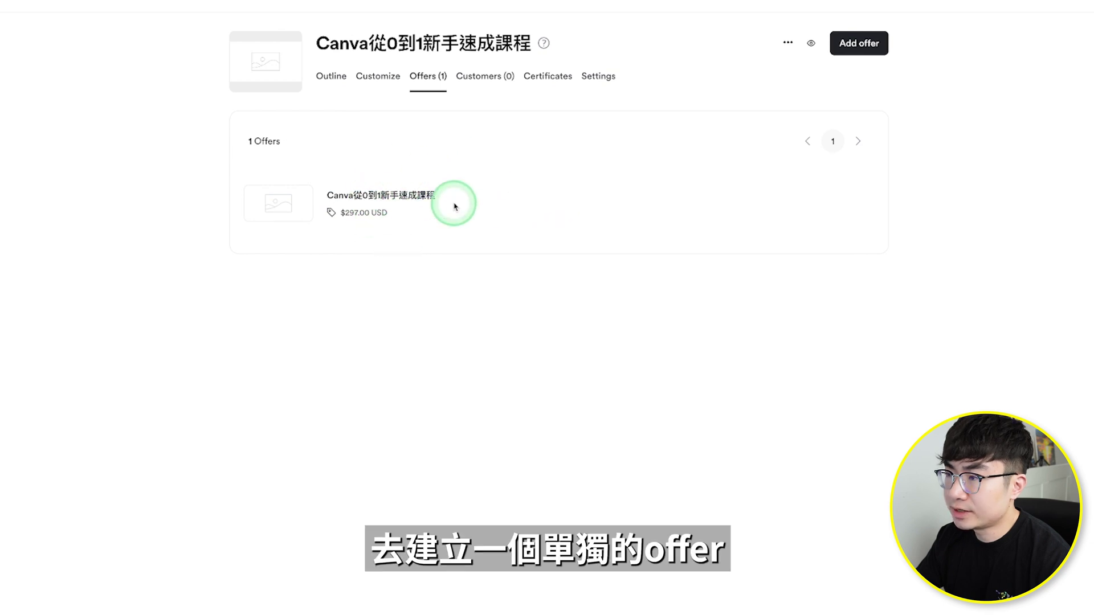
pyautogui.click(403, 197)
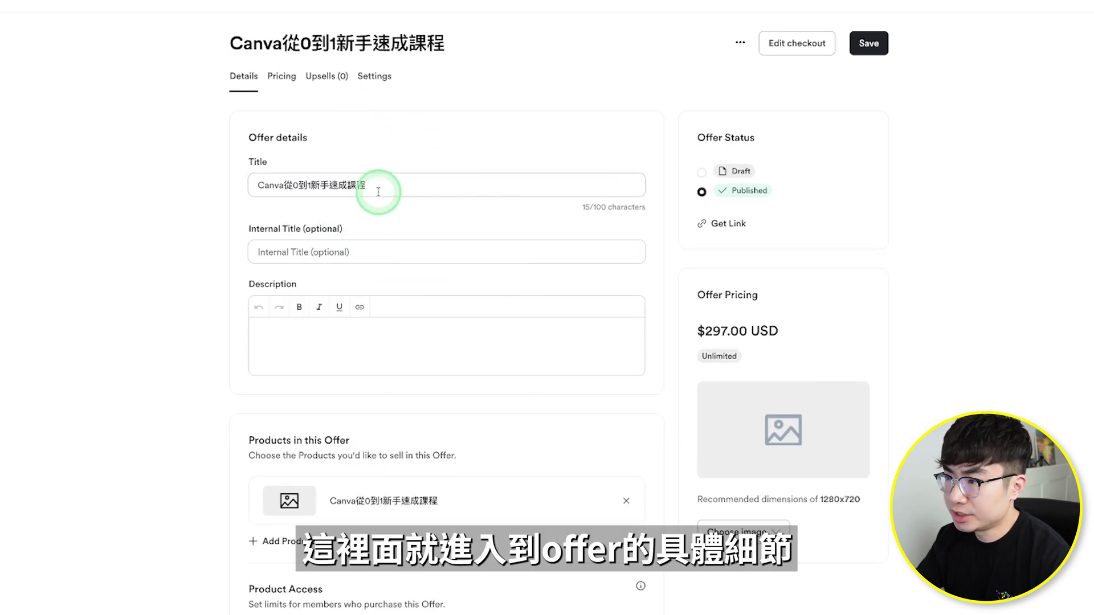
pyautogui.moveTo(407, 187); pyautogui.dragTo(228, 180)
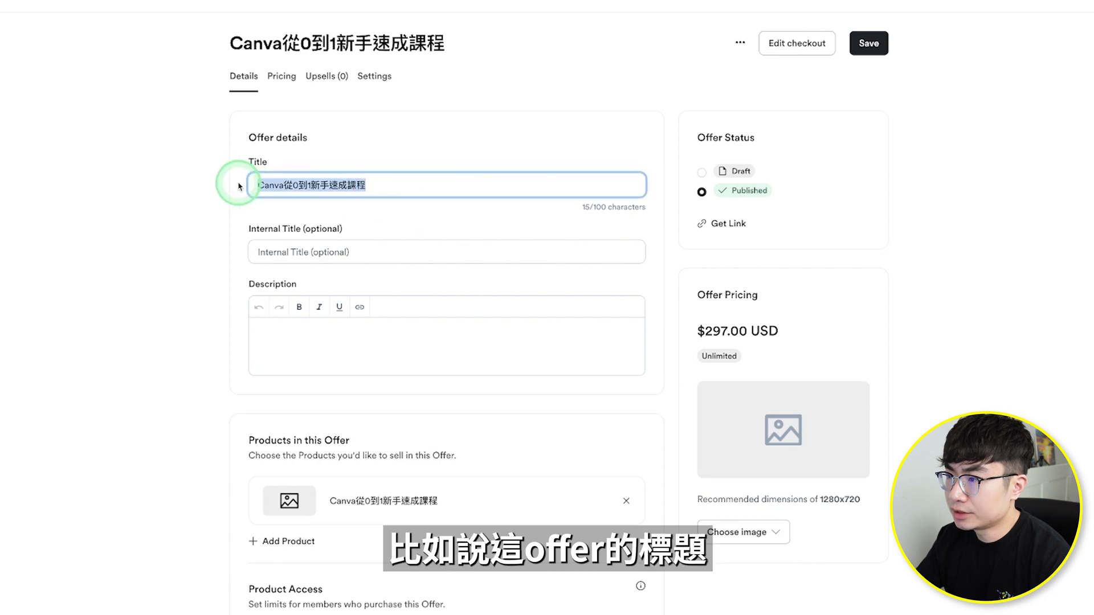
pyautogui.click(389, 344)
pyautogui.scroll(-2, 323, 389)
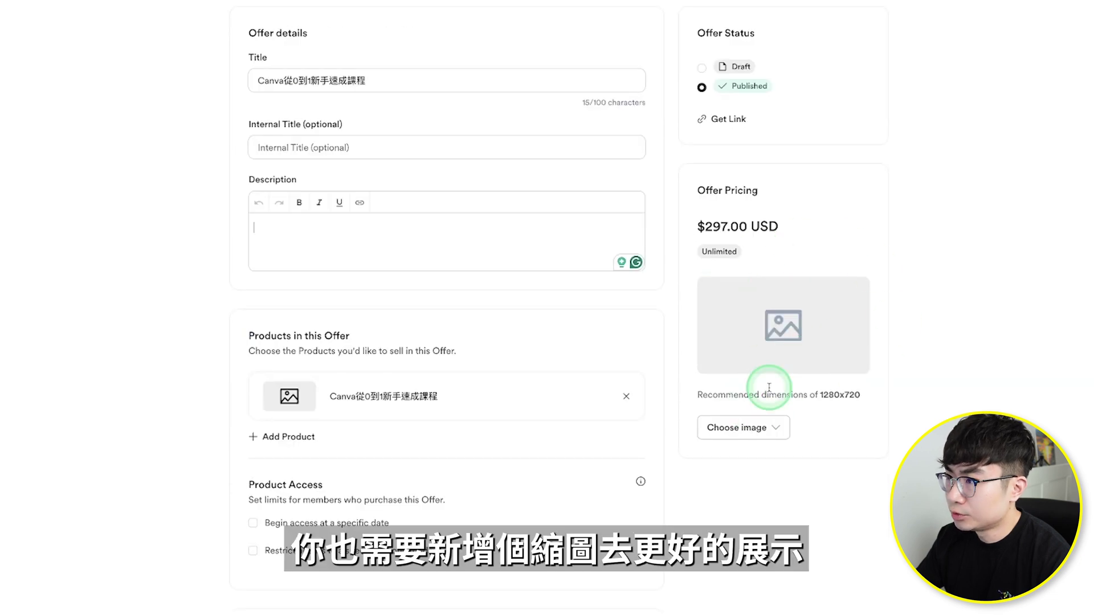
pyautogui.scroll(2, 679, 85)
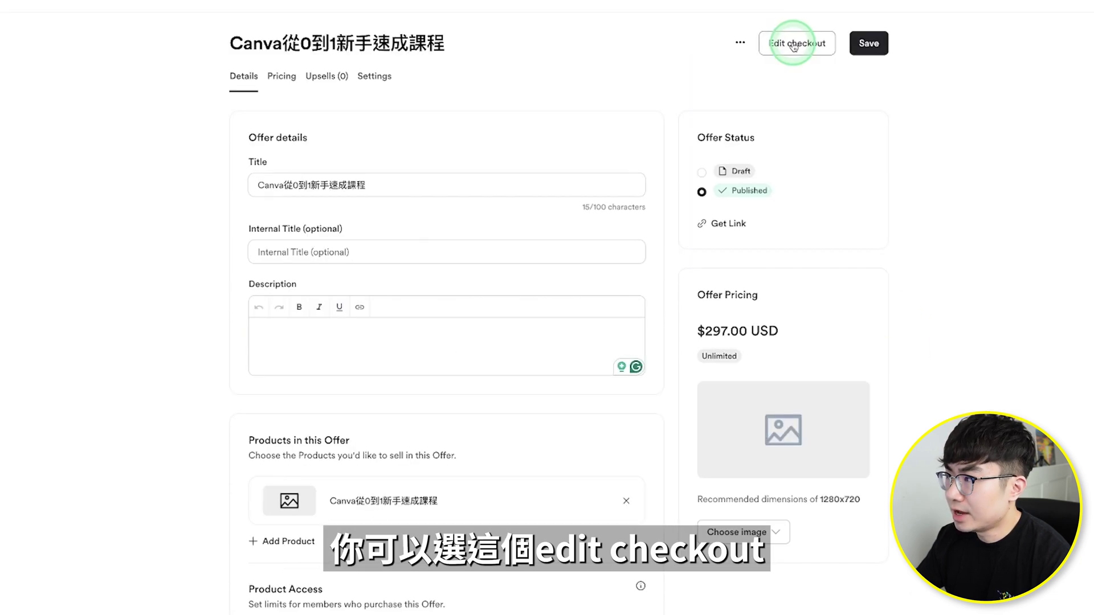
pyautogui.click(794, 45)
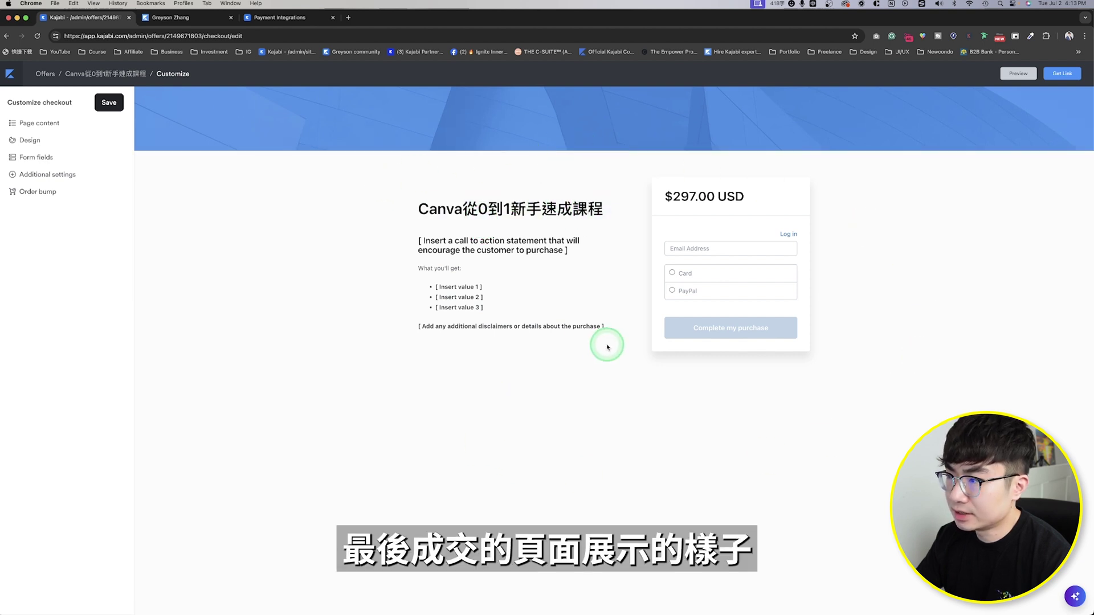
pyautogui.click(459, 279)
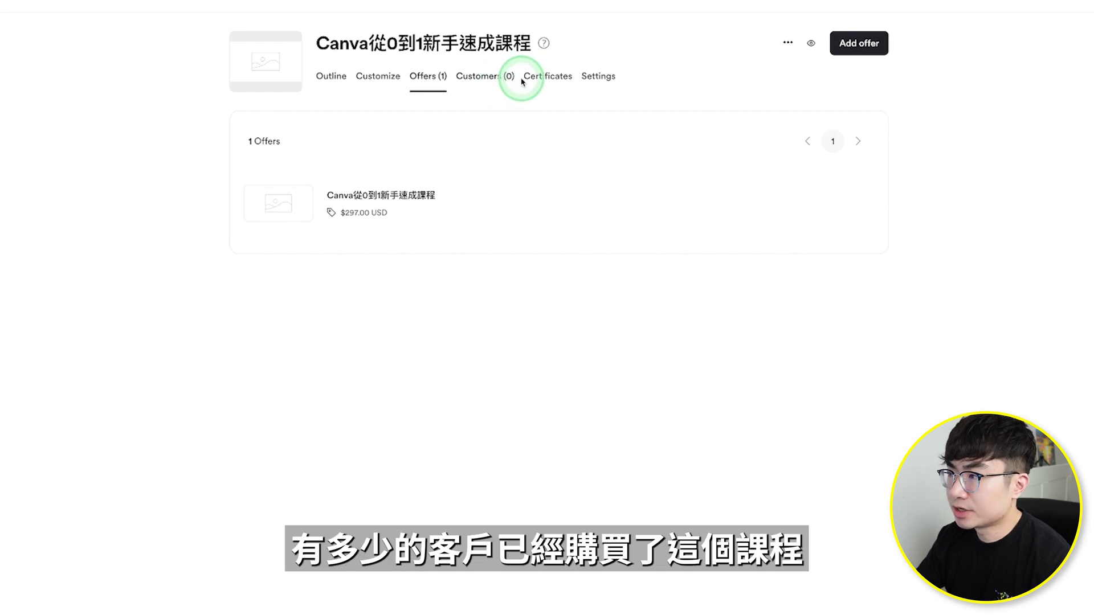
# Step: Examine the course's certificate options and its settings for details, live rooms, community and comments
pyautogui.click(542, 79)
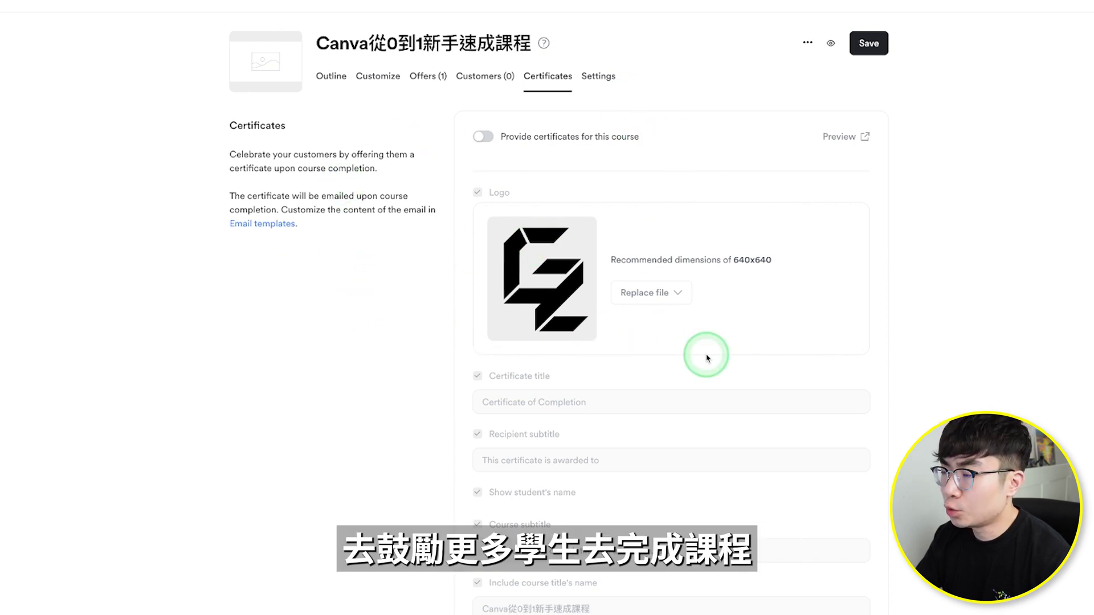
pyautogui.click(598, 76)
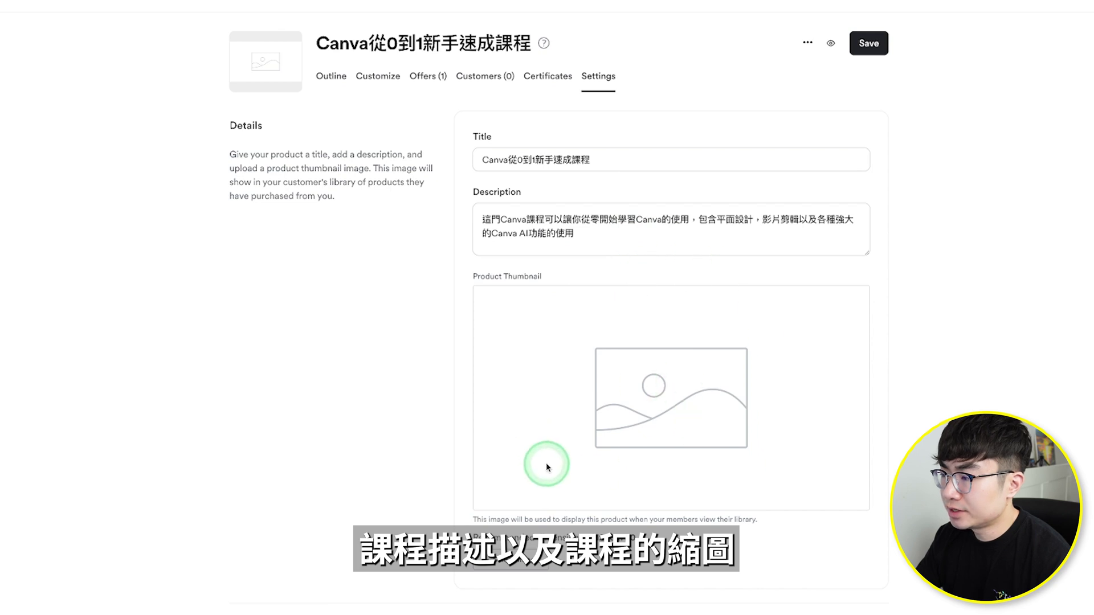
pyautogui.scroll(-6, 694, 429)
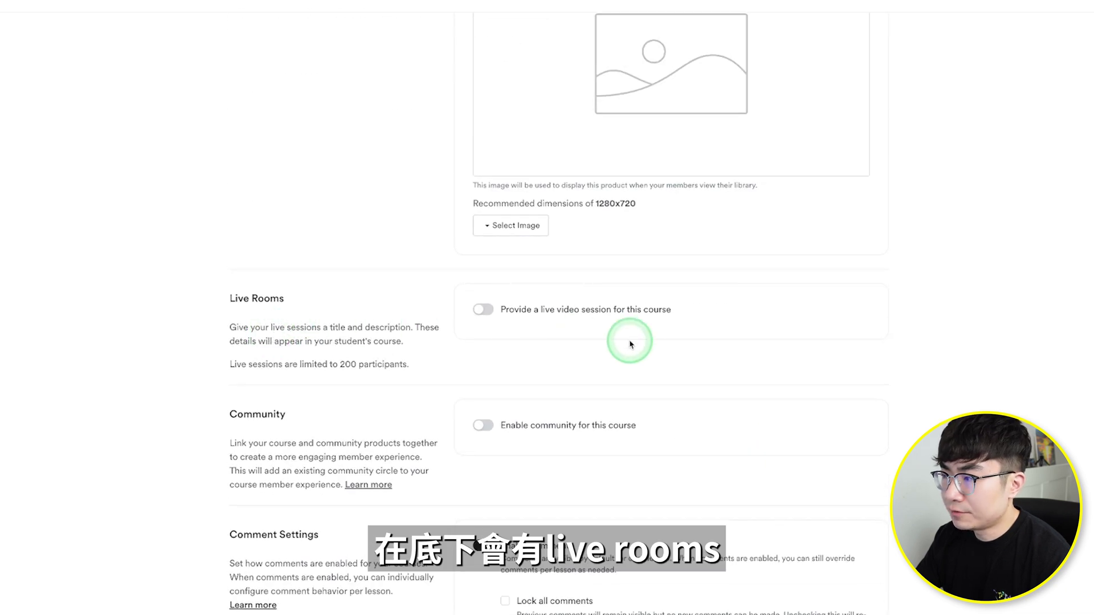
pyautogui.scroll(-2, 630, 343)
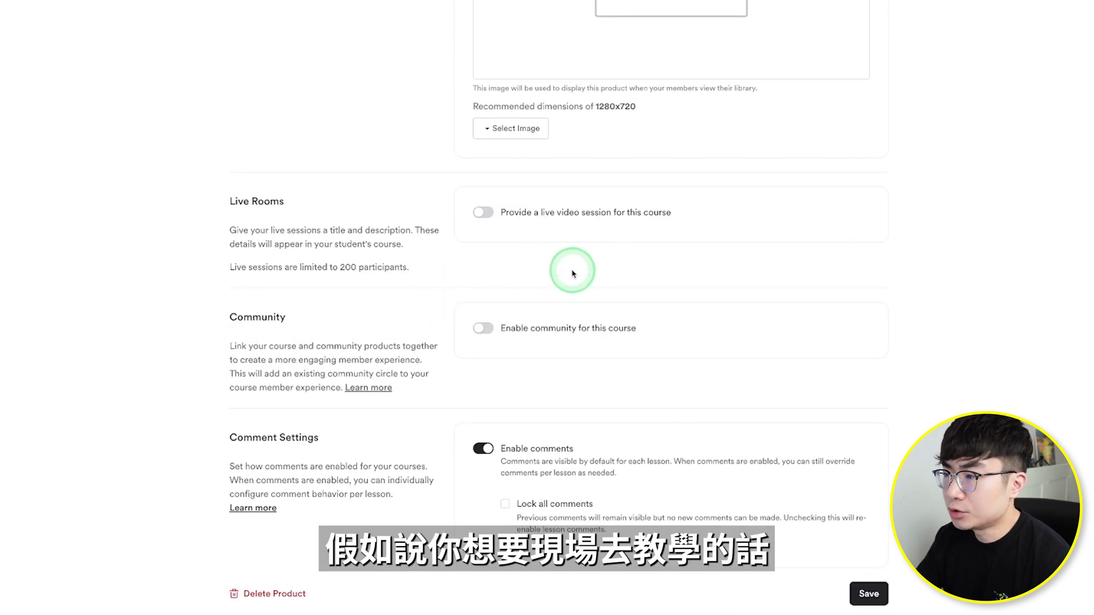